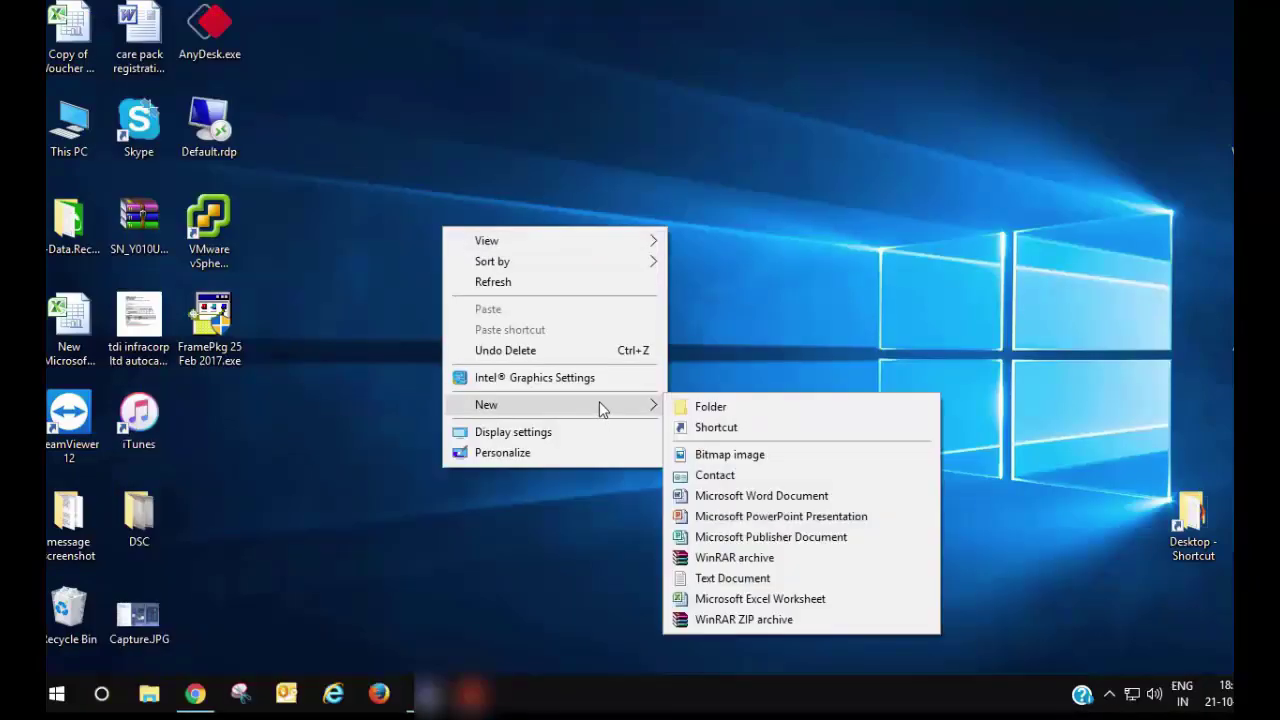
# Create a new folder on the desktop and name it Share.
pyautogui.rightClick(499, 128)
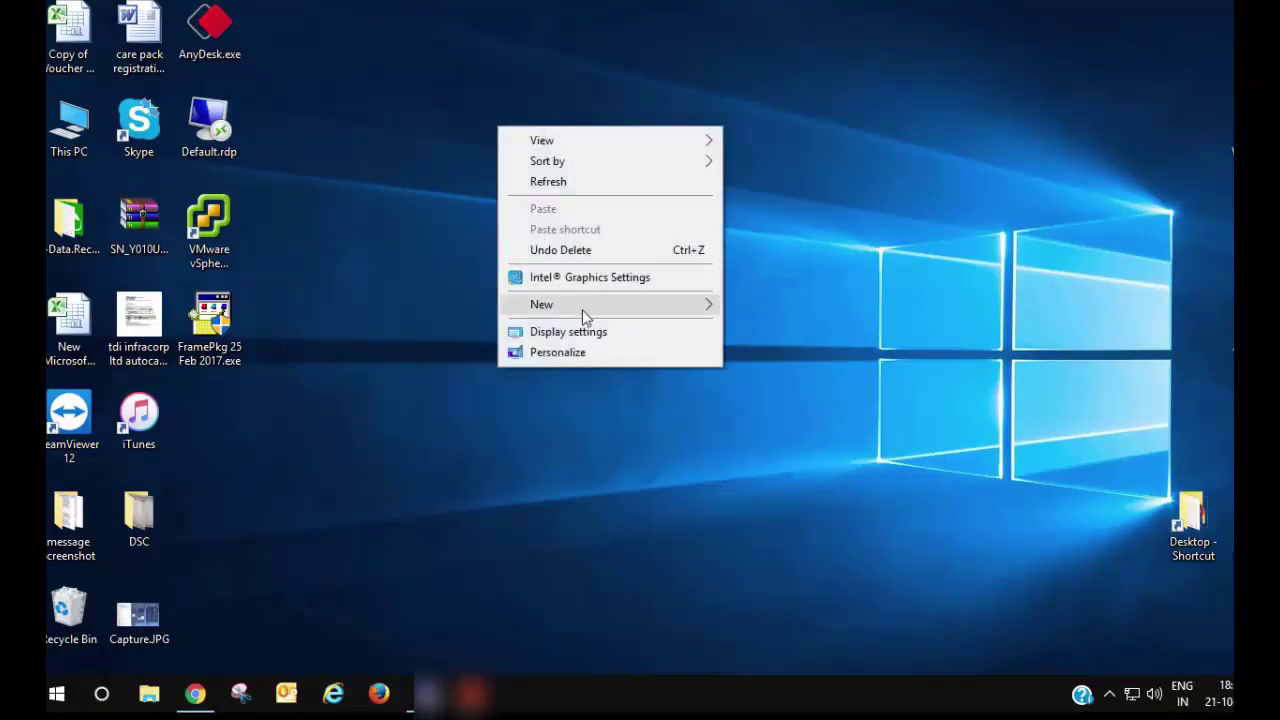
pyautogui.moveTo(690, 310)
pyautogui.click(803, 308)
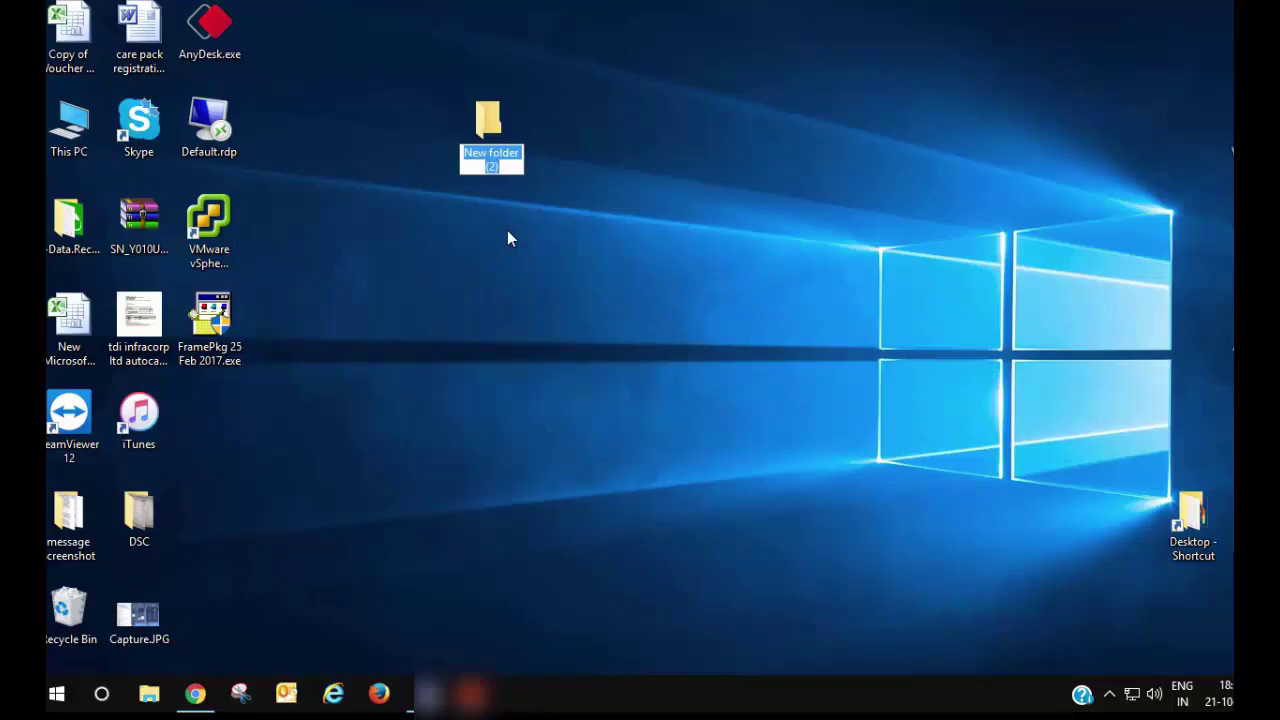
pyautogui.write('sHARE')
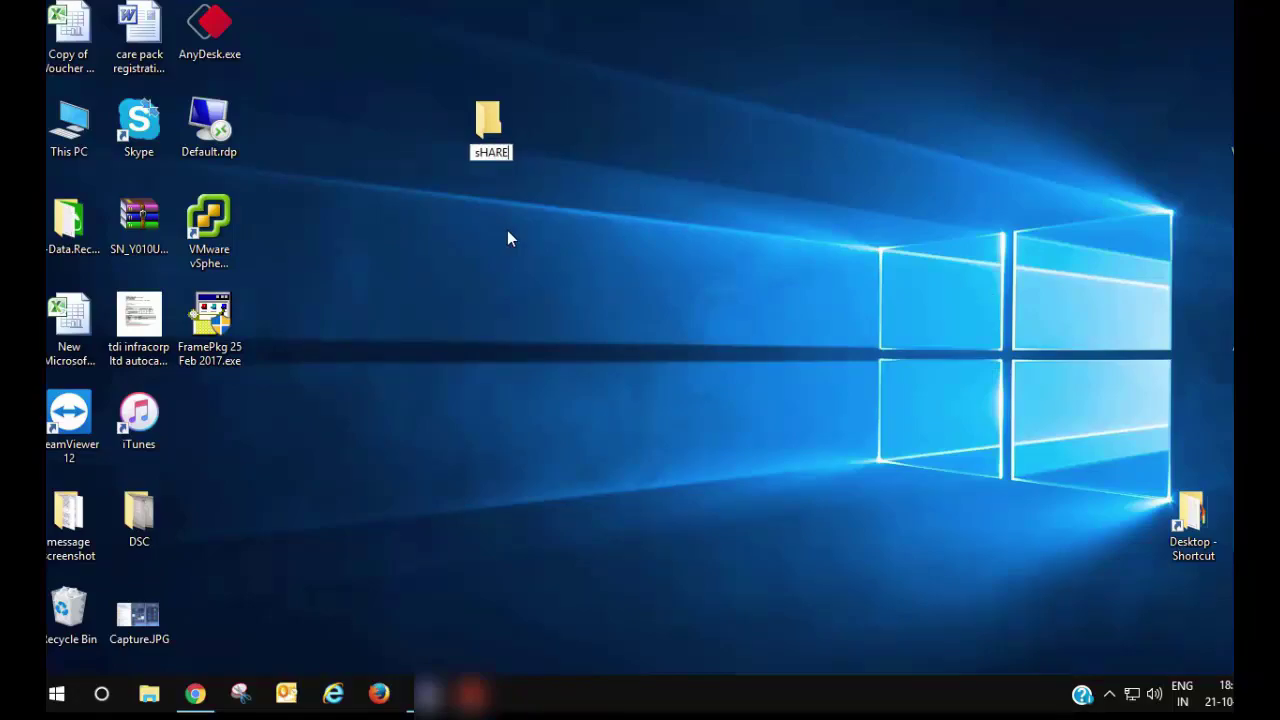
pyautogui.hotkey('ctrl', 'a')
pyautogui.press('BackSpace')
pyautogui.write('share')
pyautogui.press('Return')
# Move the Share folder closer to the other desktop icons and open its properties.
pyautogui.rightClick(490, 134)
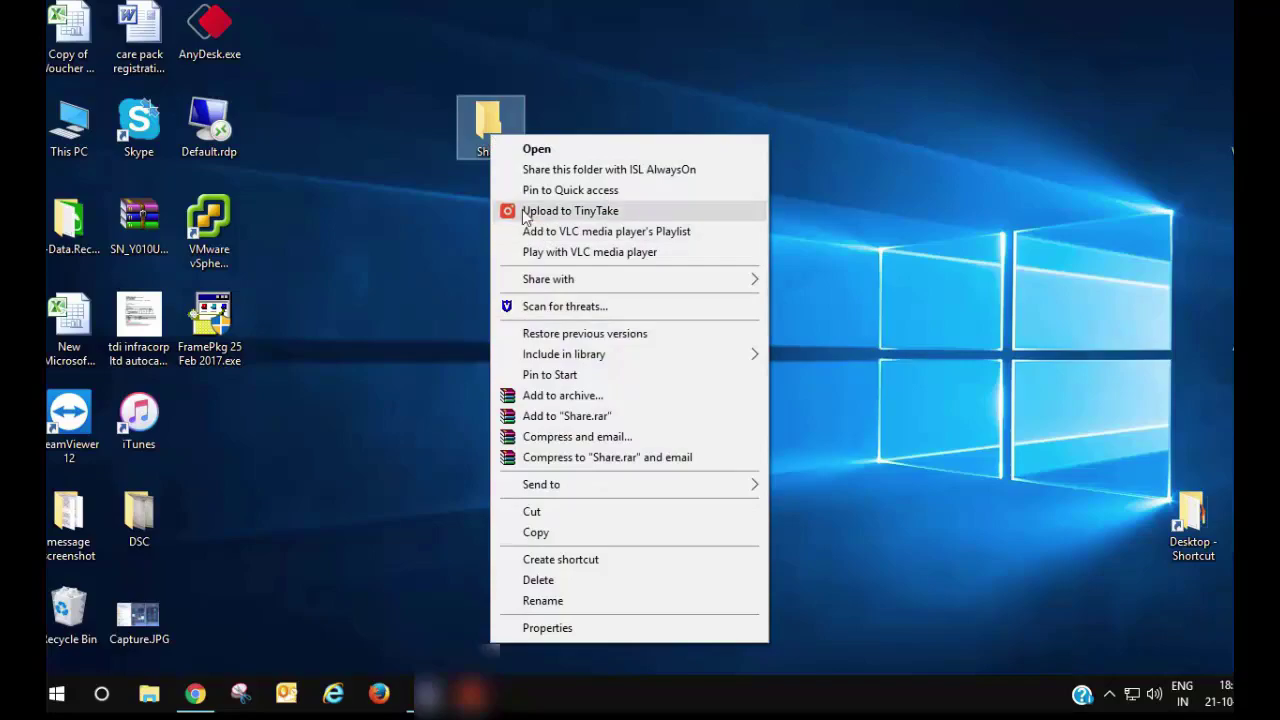
pyautogui.click(437, 265)
pyautogui.moveTo(492, 125); pyautogui.dragTo(422, 125)
pyautogui.rightClick(420, 125)
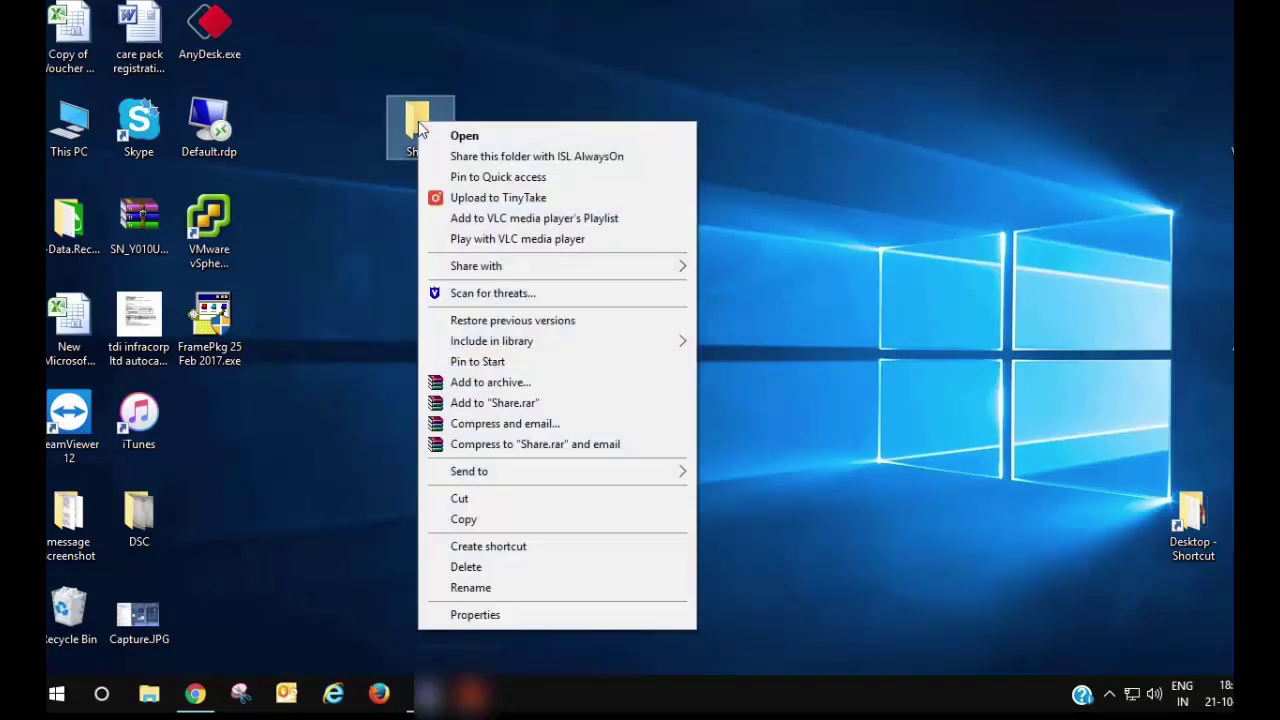
pyautogui.moveTo(518, 271)
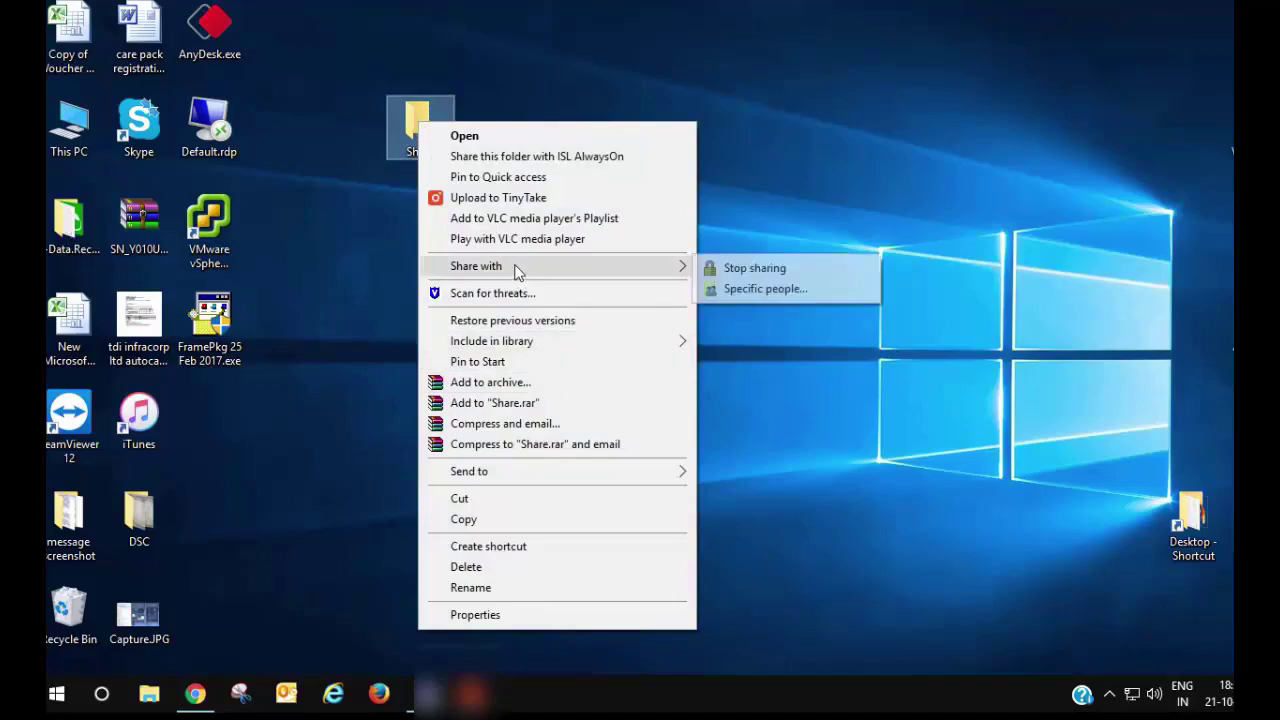
pyautogui.click(509, 614)
pyautogui.moveTo(560, 137); pyautogui.dragTo(647, 87)
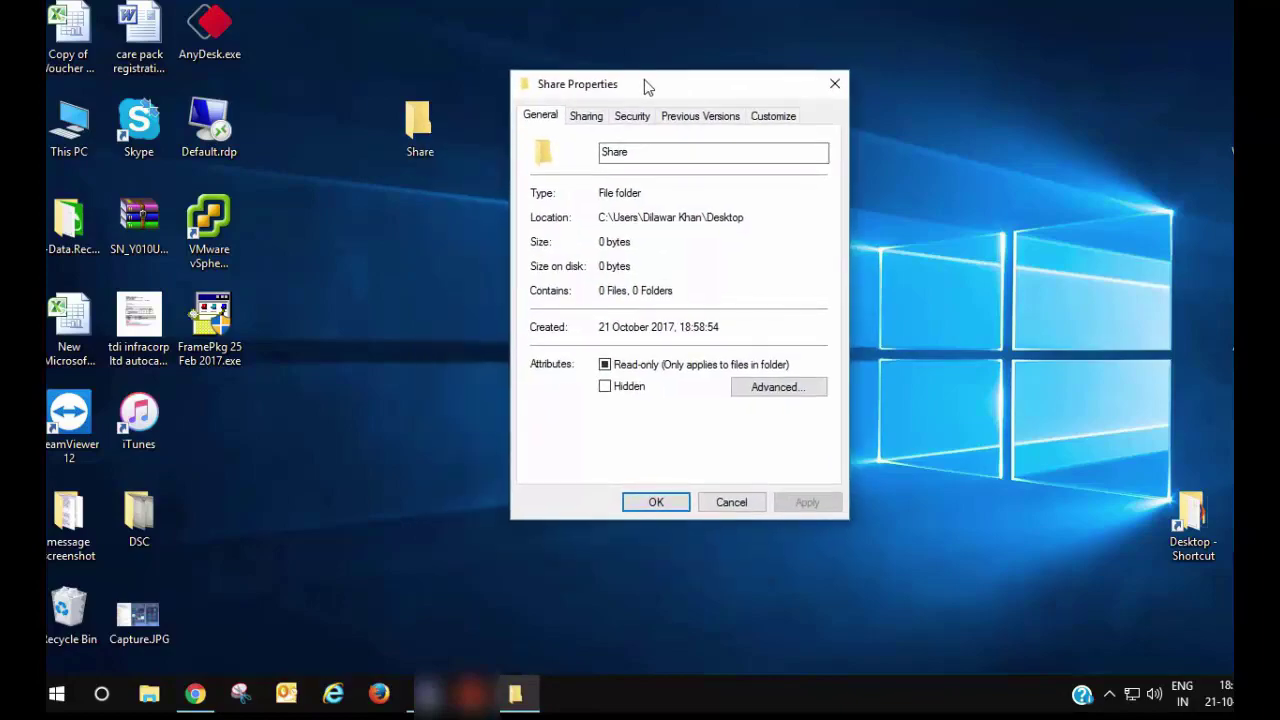
# Share the folder over the network with the people already listed in File Sharing.
pyautogui.click(588, 117)
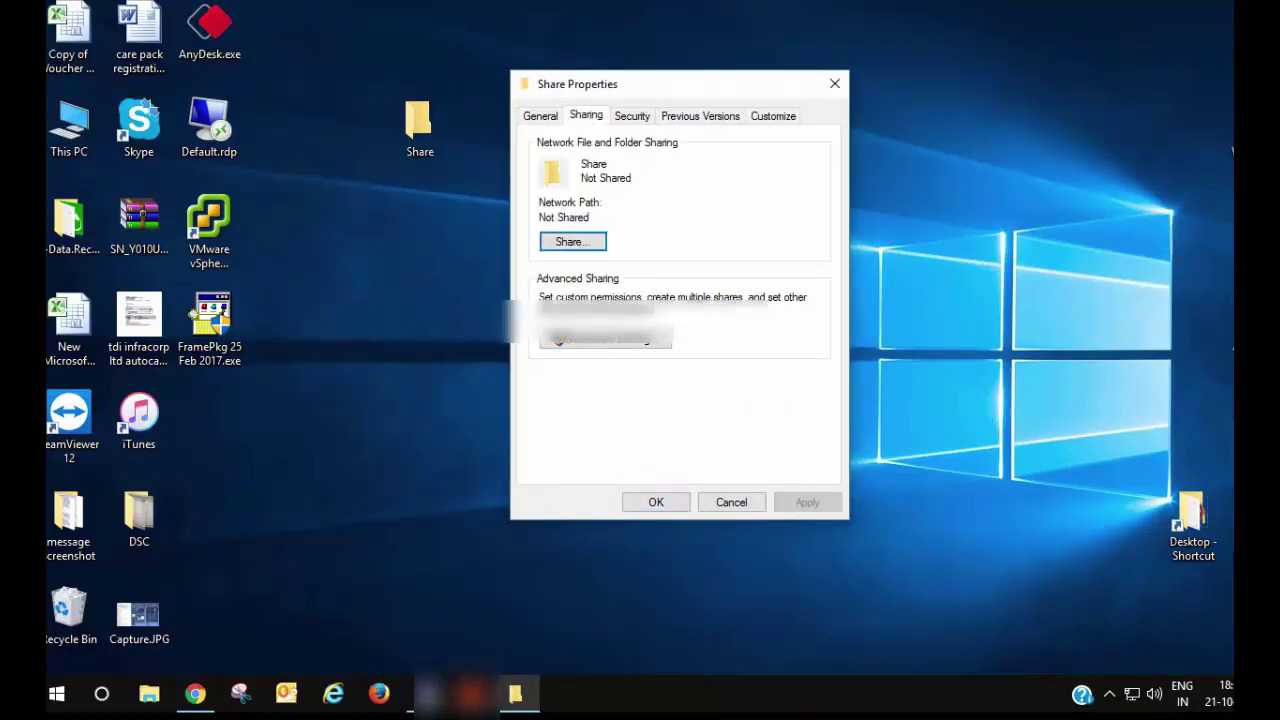
pyautogui.click(572, 243)
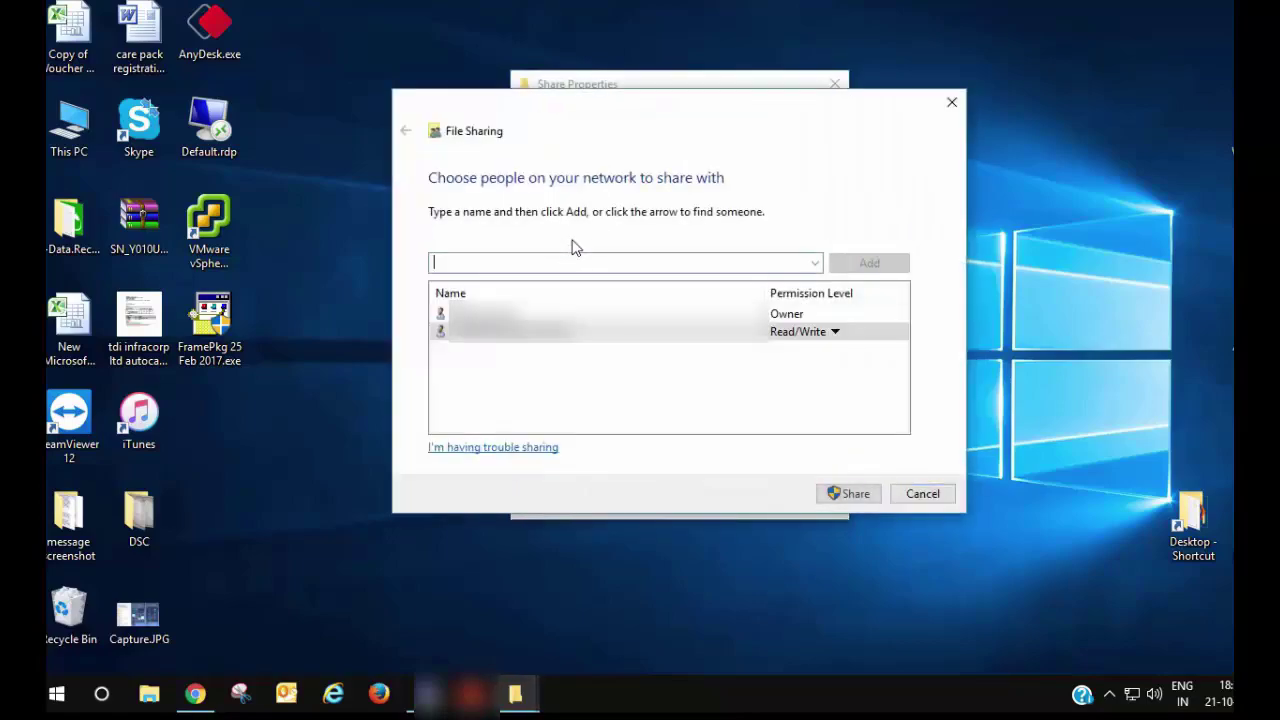
pyautogui.click(862, 495)
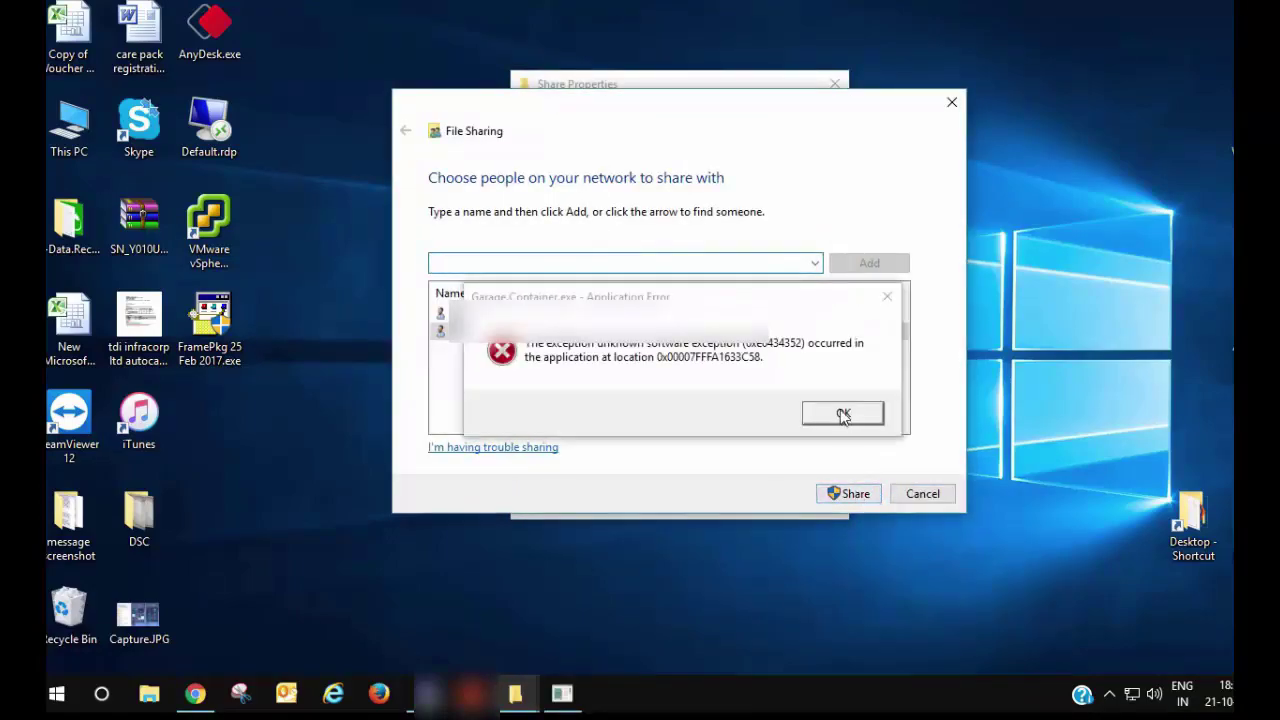
pyautogui.click(840, 413)
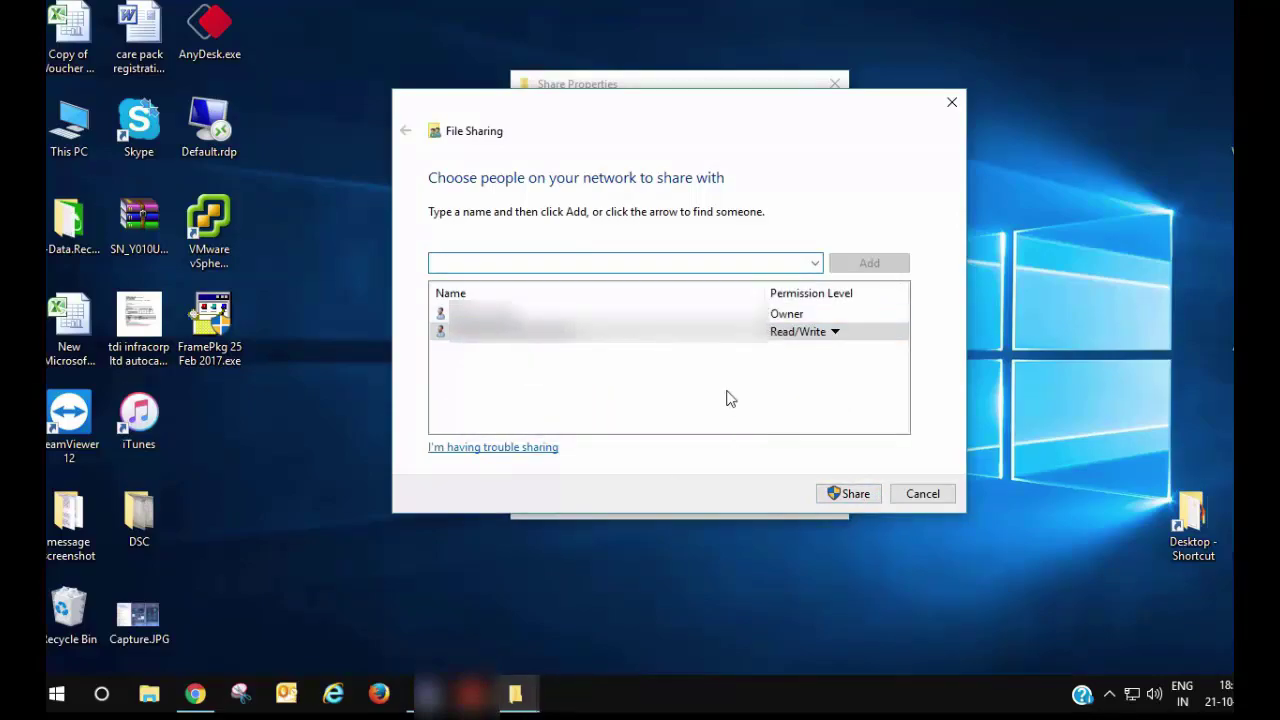
pyautogui.click(855, 494)
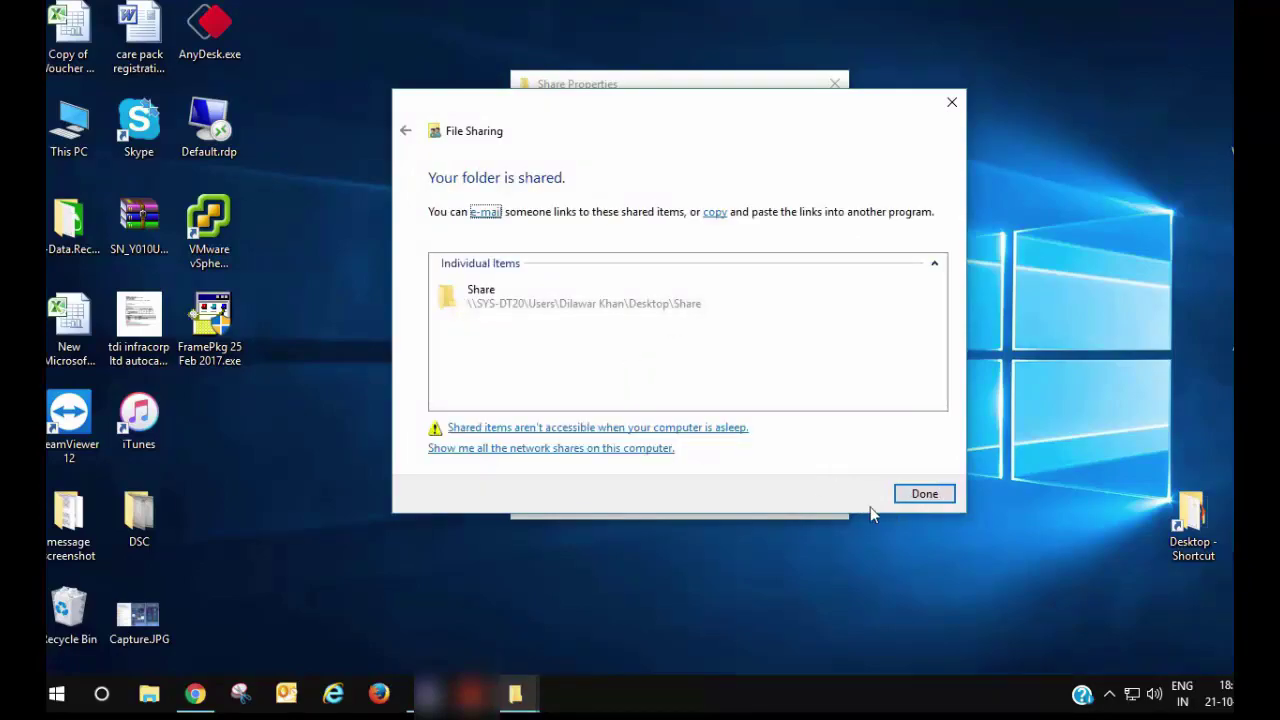
pyautogui.click(915, 493)
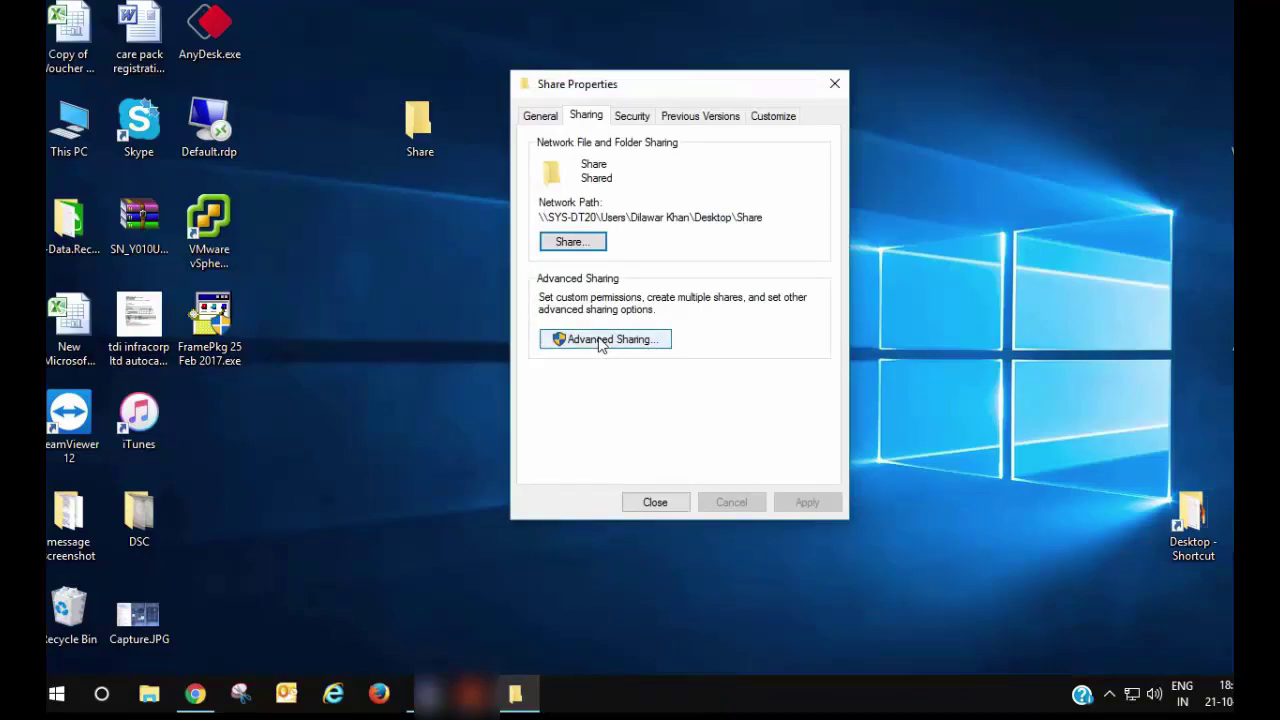
# Turn on Share this folder in Advanced Sharing and allow Full Control for Everyone.
pyautogui.click(600, 340)
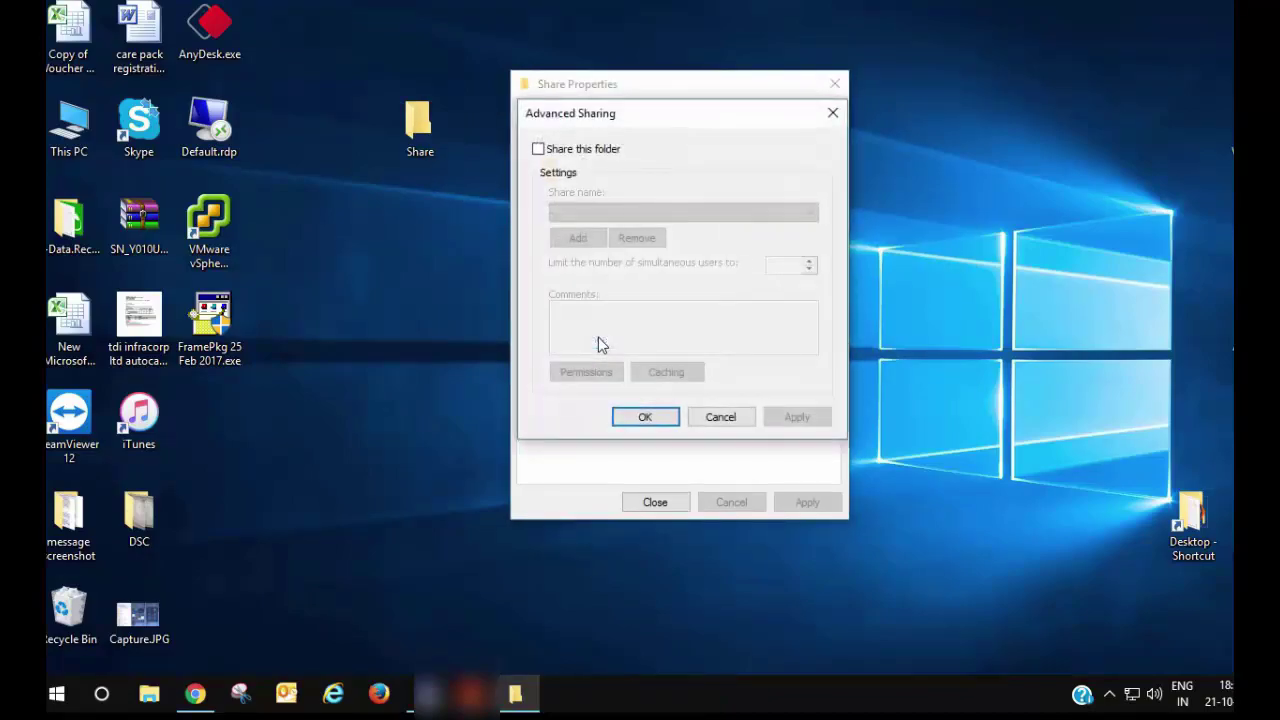
pyautogui.click(539, 150)
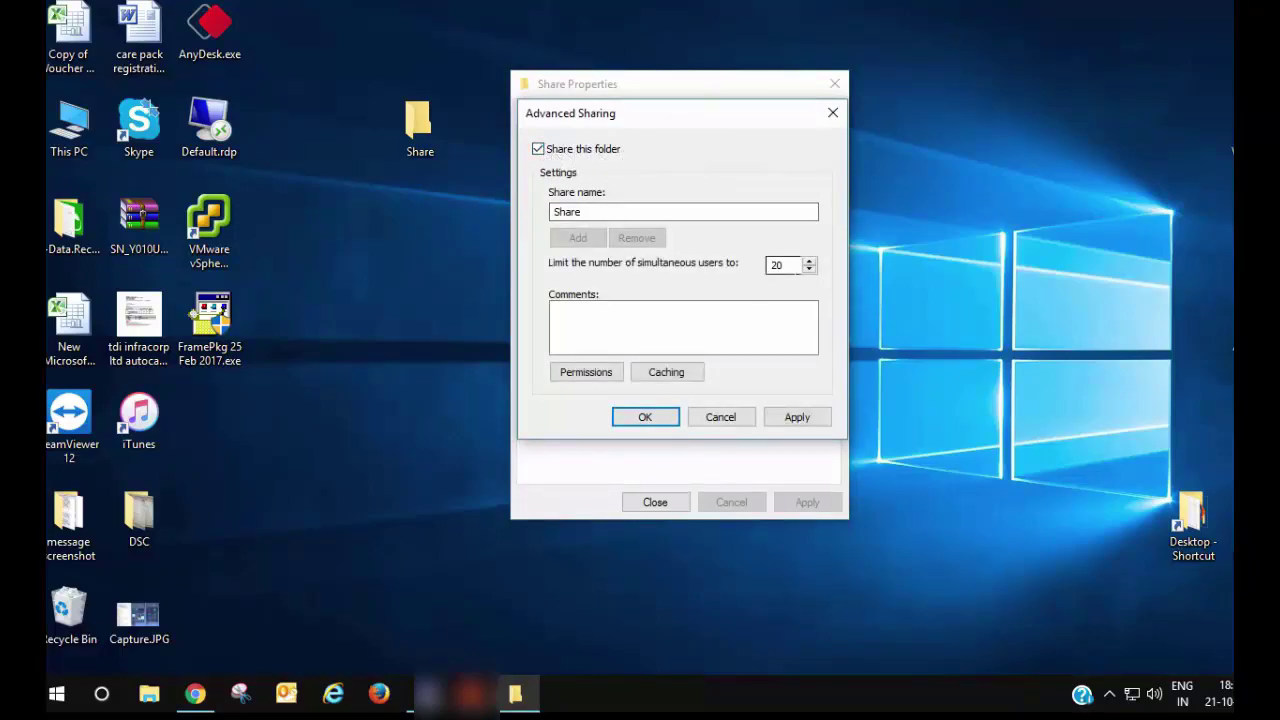
pyautogui.doubleClick(780, 265)
pyautogui.click(588, 374)
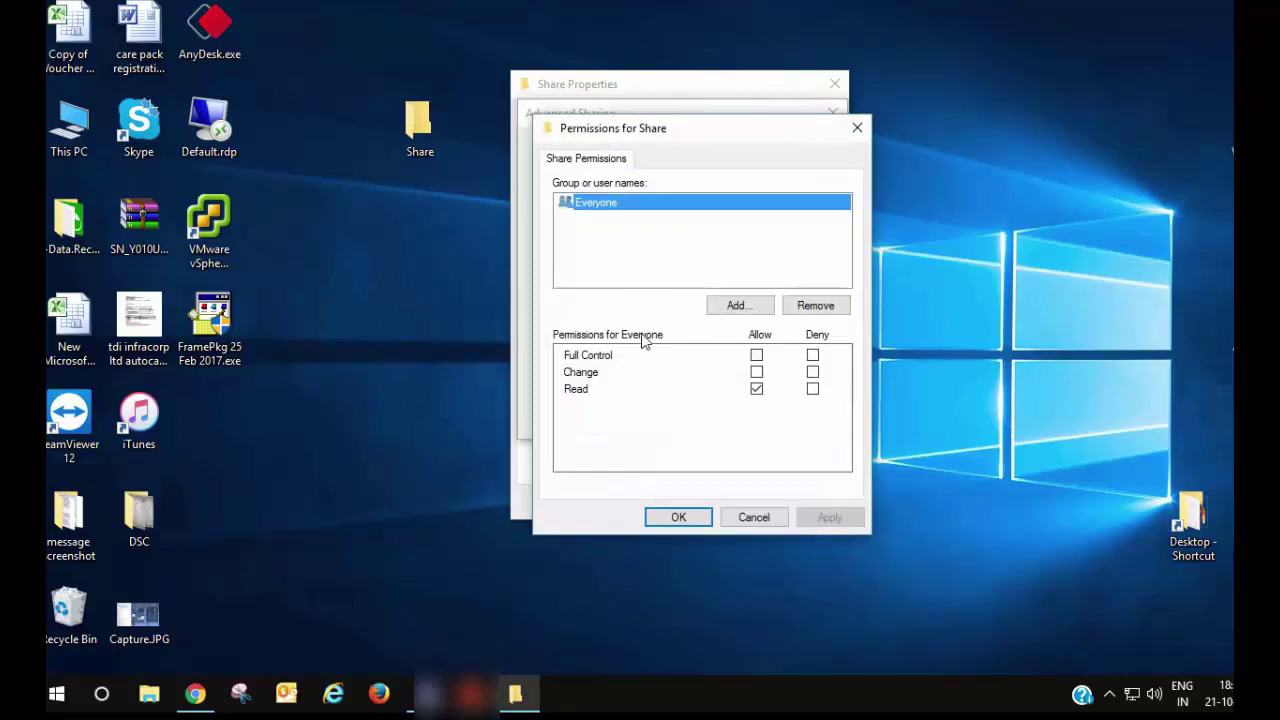
pyautogui.click(757, 355)
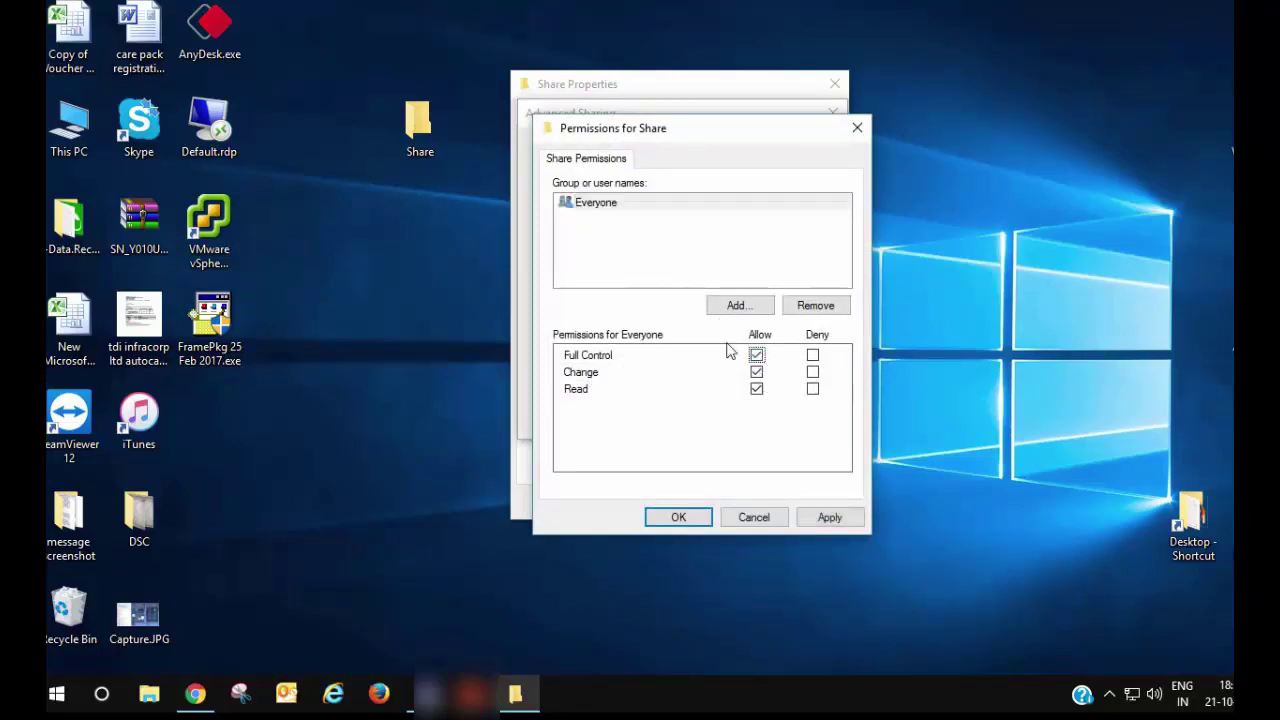
pyautogui.click(739, 308)
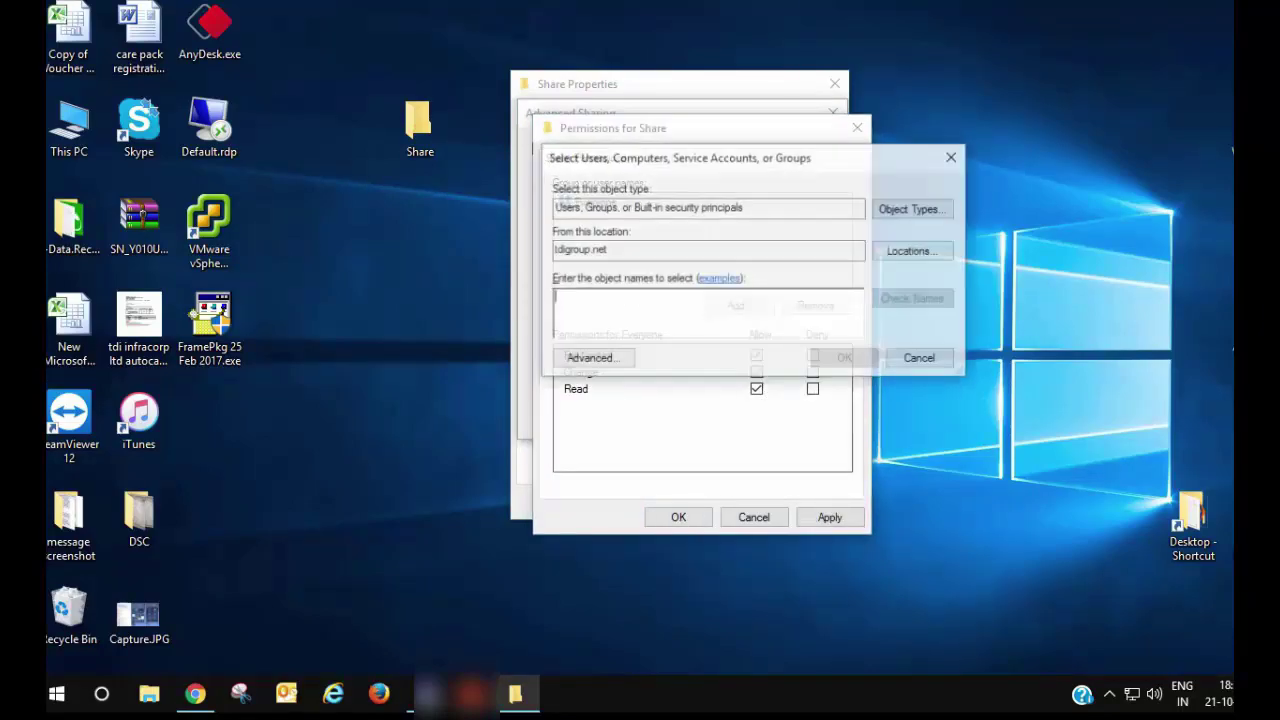
pyautogui.click(608, 359)
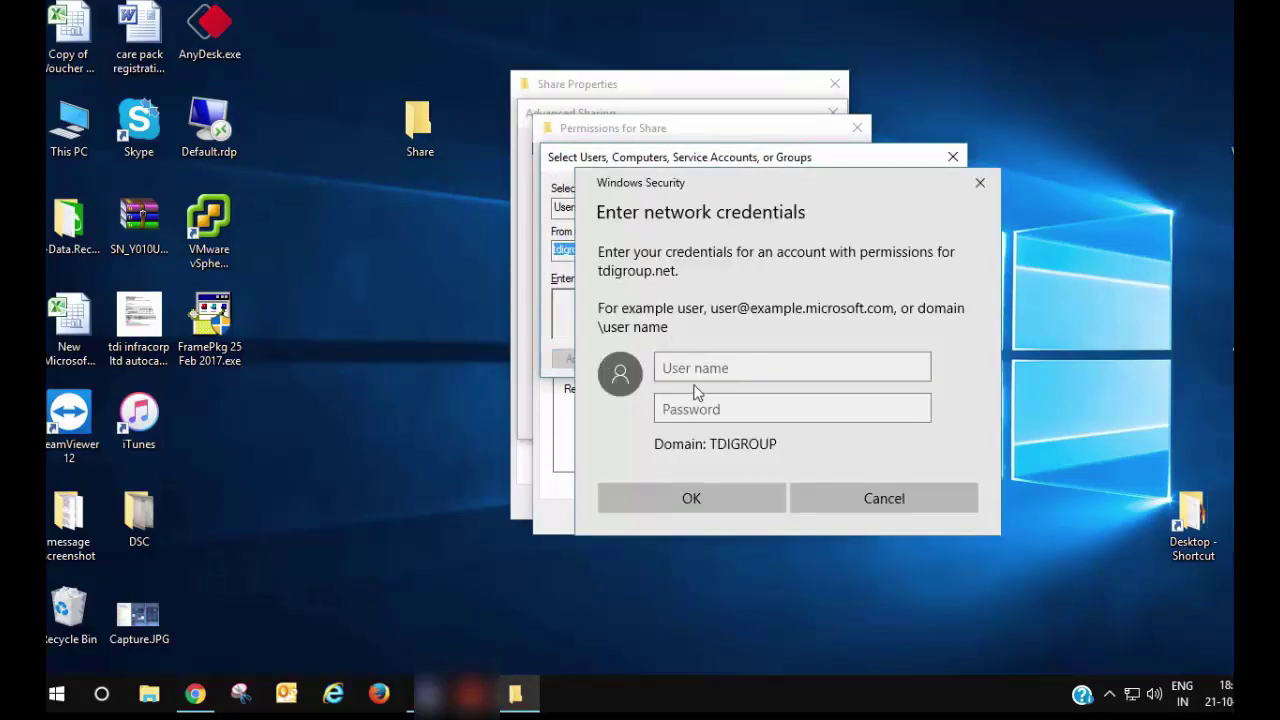
pyautogui.press('Escape')
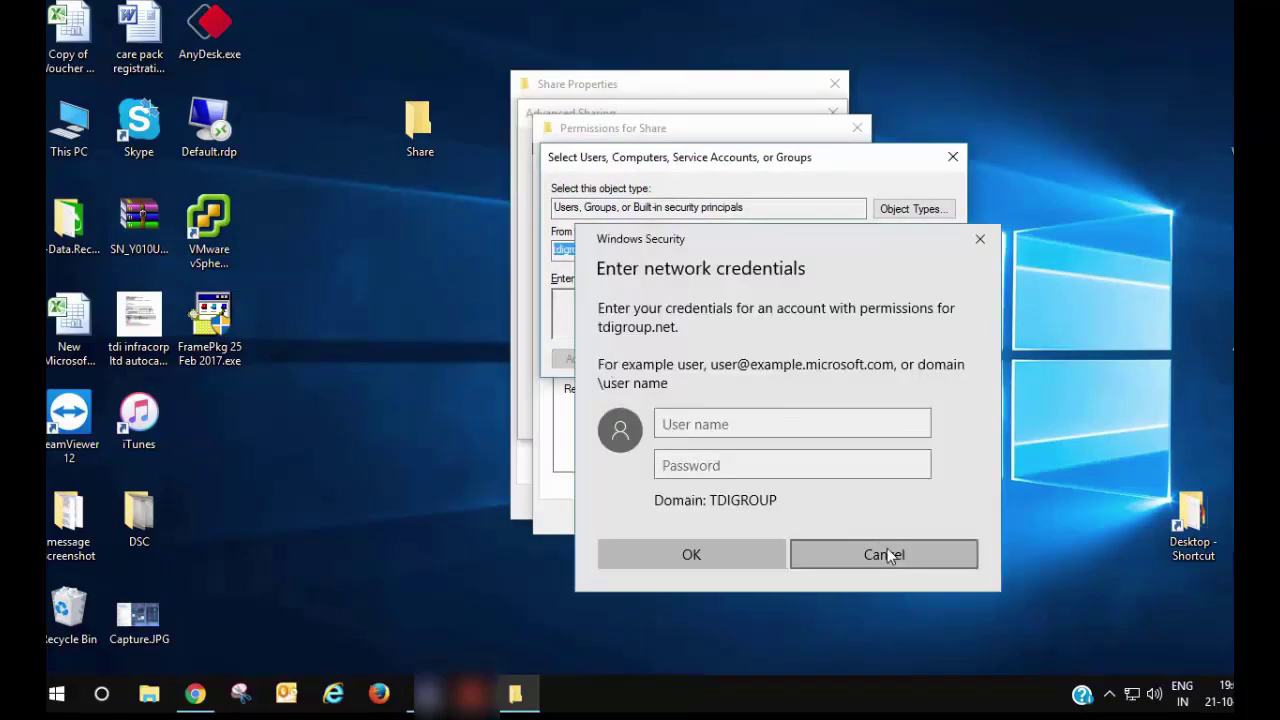
pyautogui.click(872, 553)
pyautogui.click(788, 292)
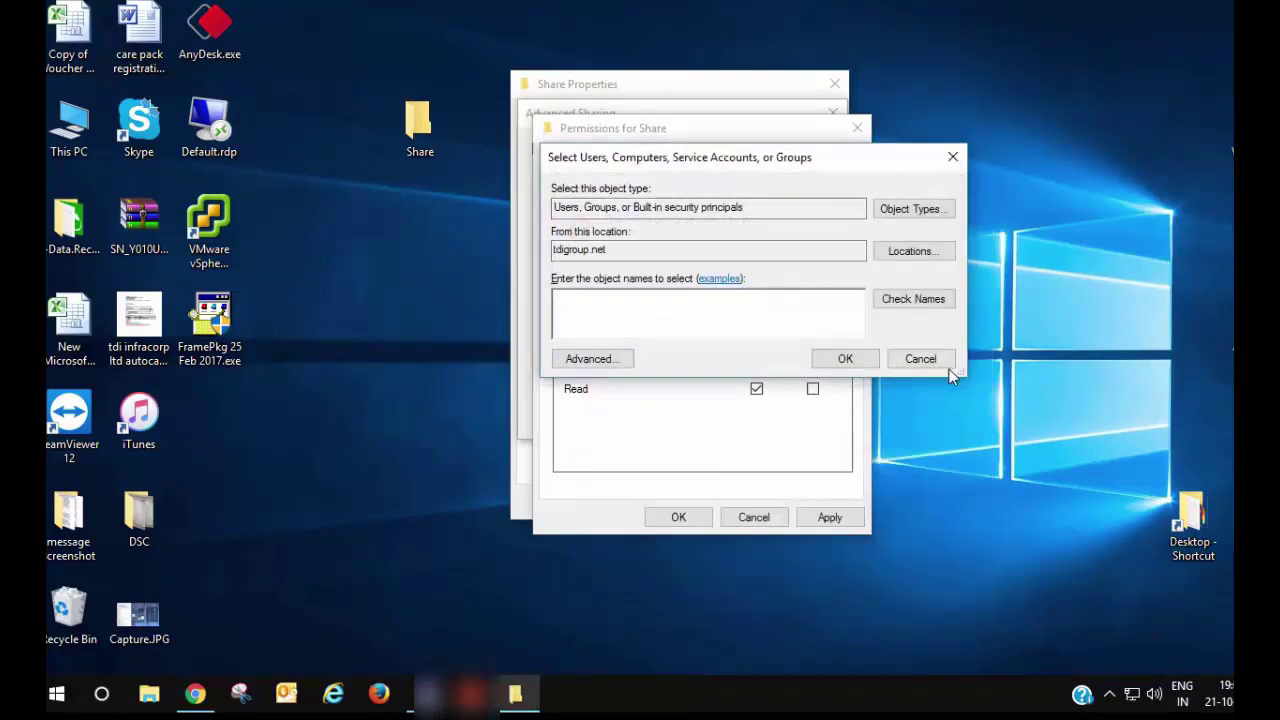
pyautogui.click(935, 362)
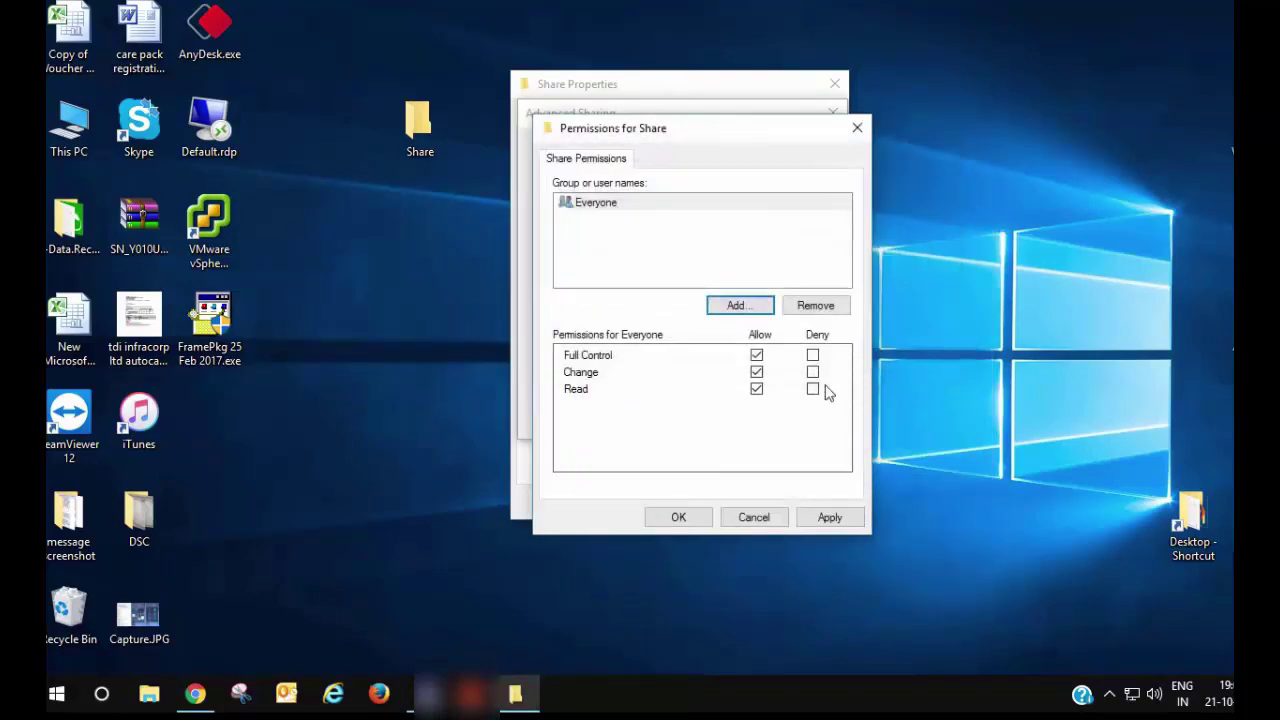
# Apply the share permissions and the Advanced Sharing settings, closing both dialogs.
pyautogui.click(830, 517)
pyautogui.click(680, 517)
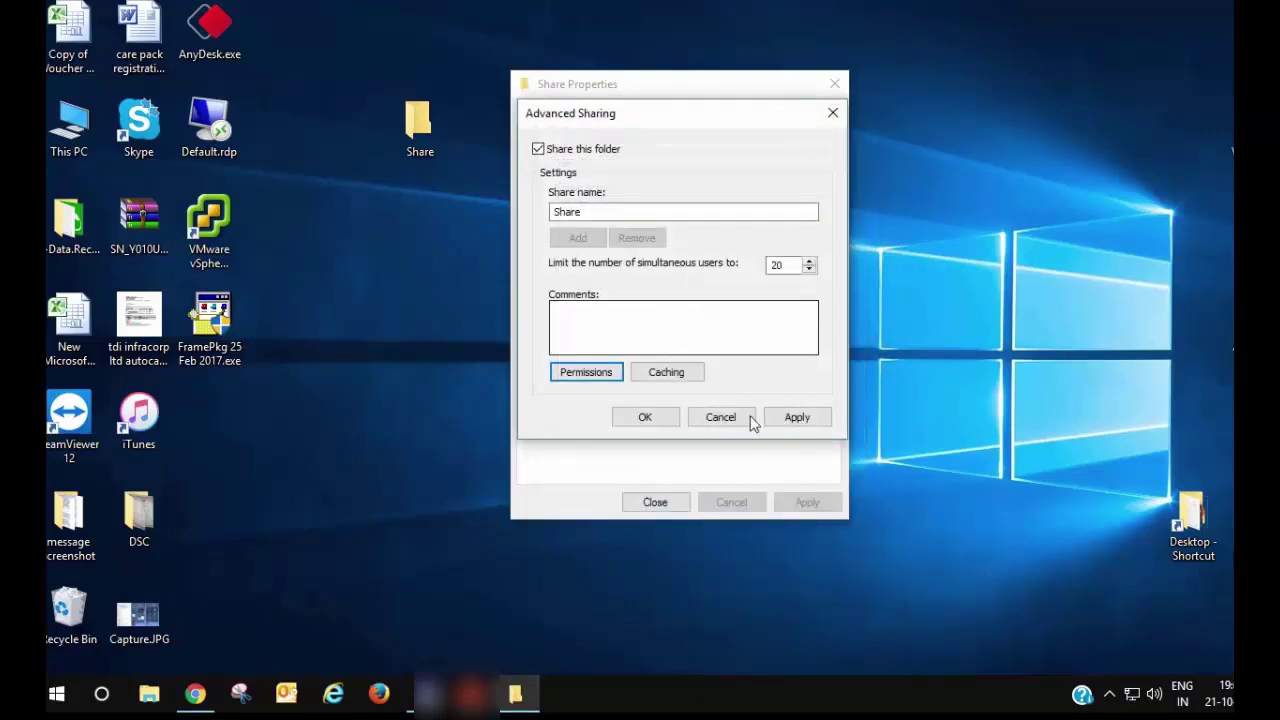
pyautogui.click(798, 418)
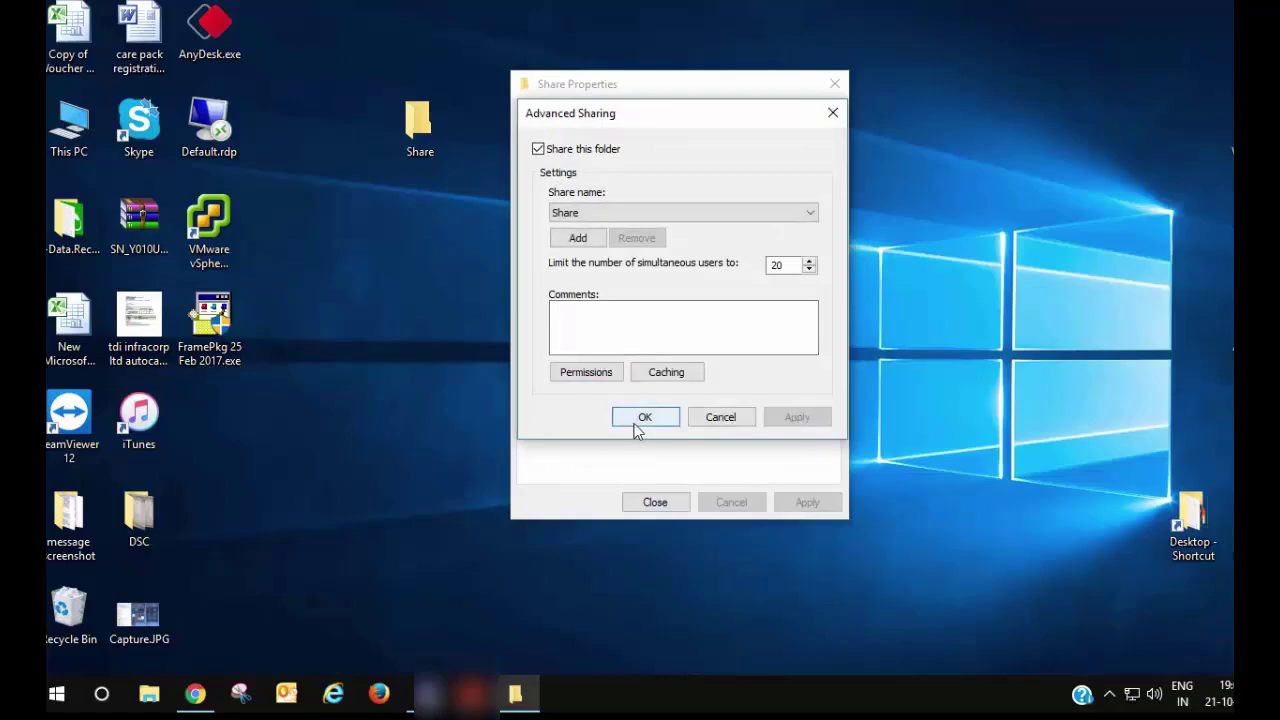
pyautogui.click(640, 425)
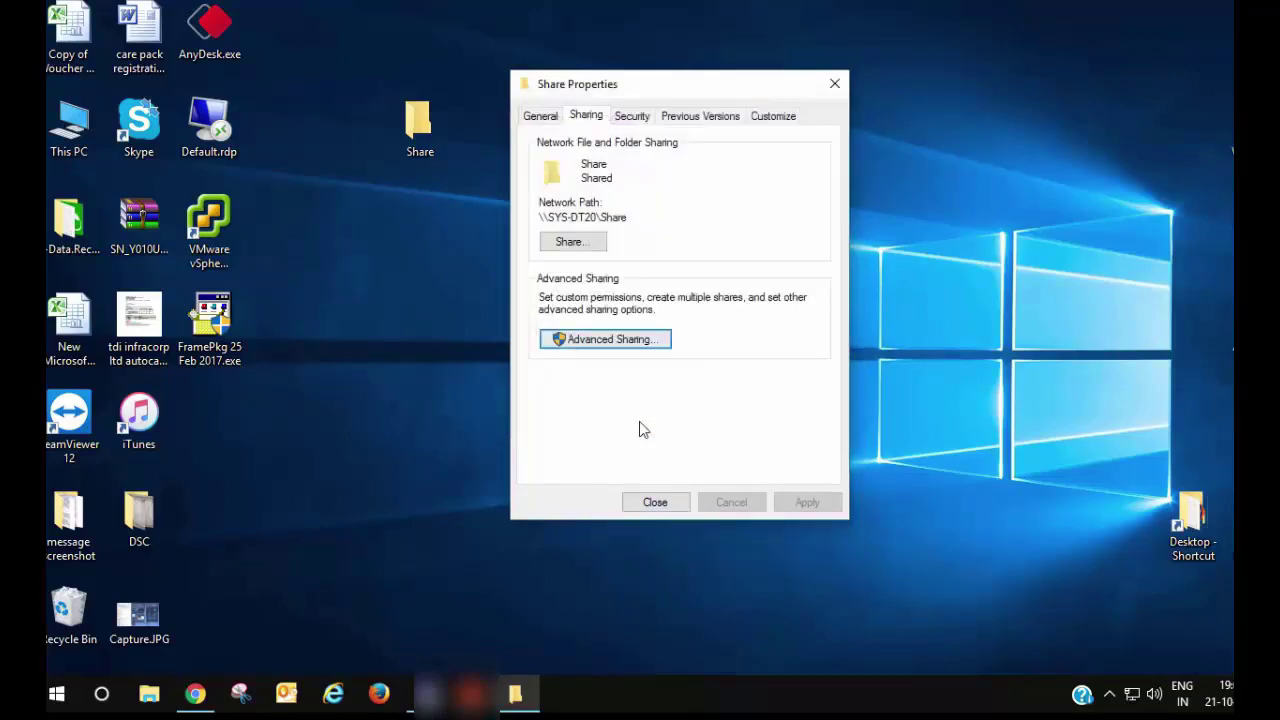
# Open the Share folder's security permissions for editing.
pyautogui.click(632, 117)
pyautogui.click(780, 273)
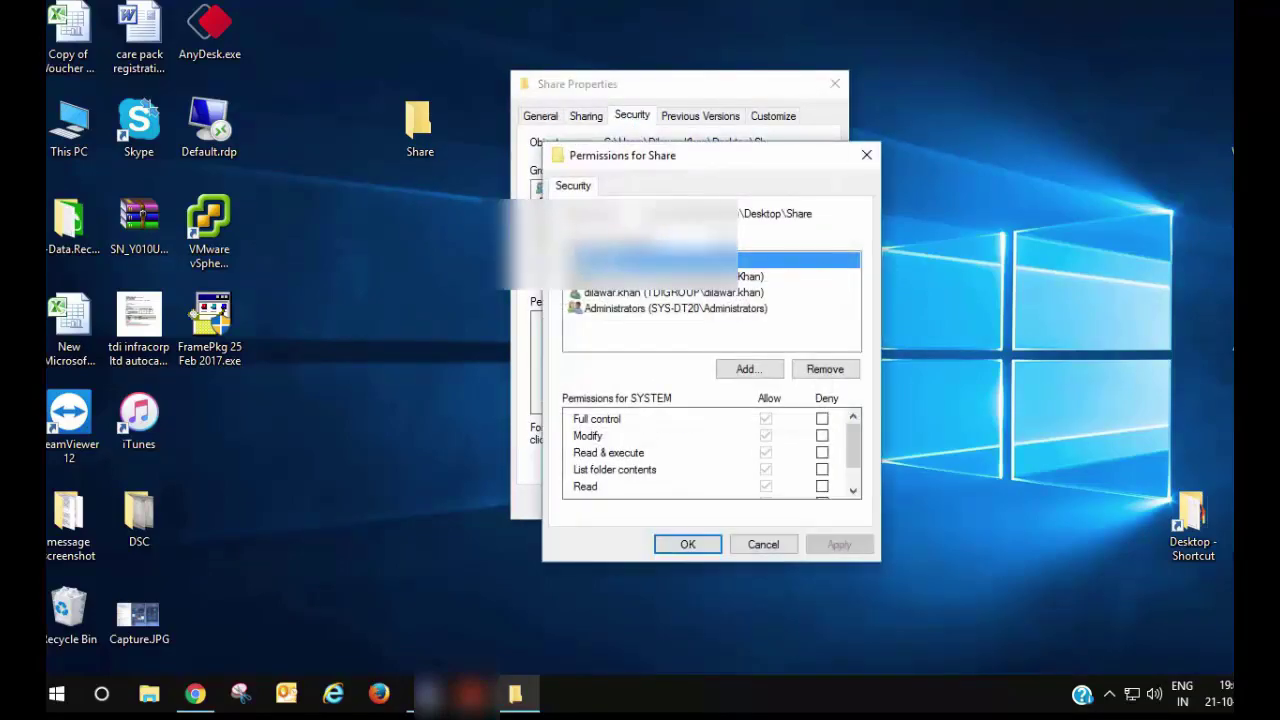
pyautogui.moveTo(687, 168); pyautogui.dragTo(589, 101)
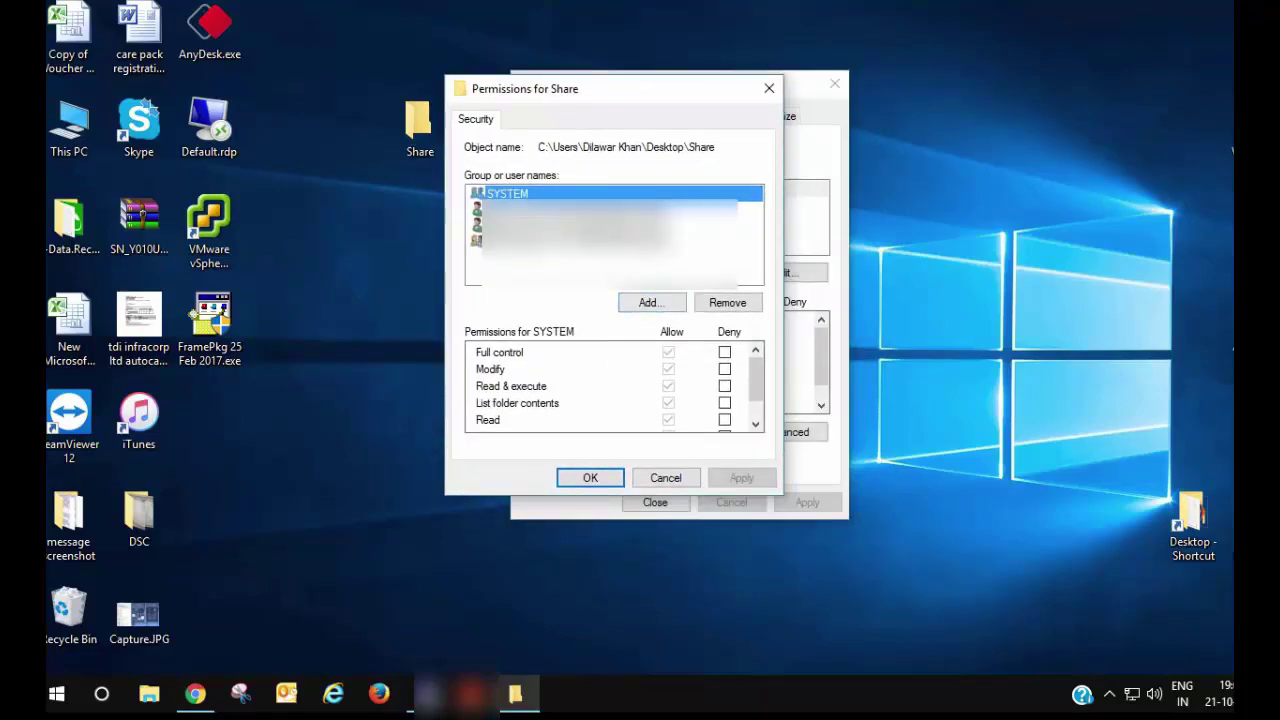
# Try to remove the two personal user accounts and SYSTEM from the folder's security permissions.
pyautogui.click(615, 225)
pyautogui.click(727, 302)
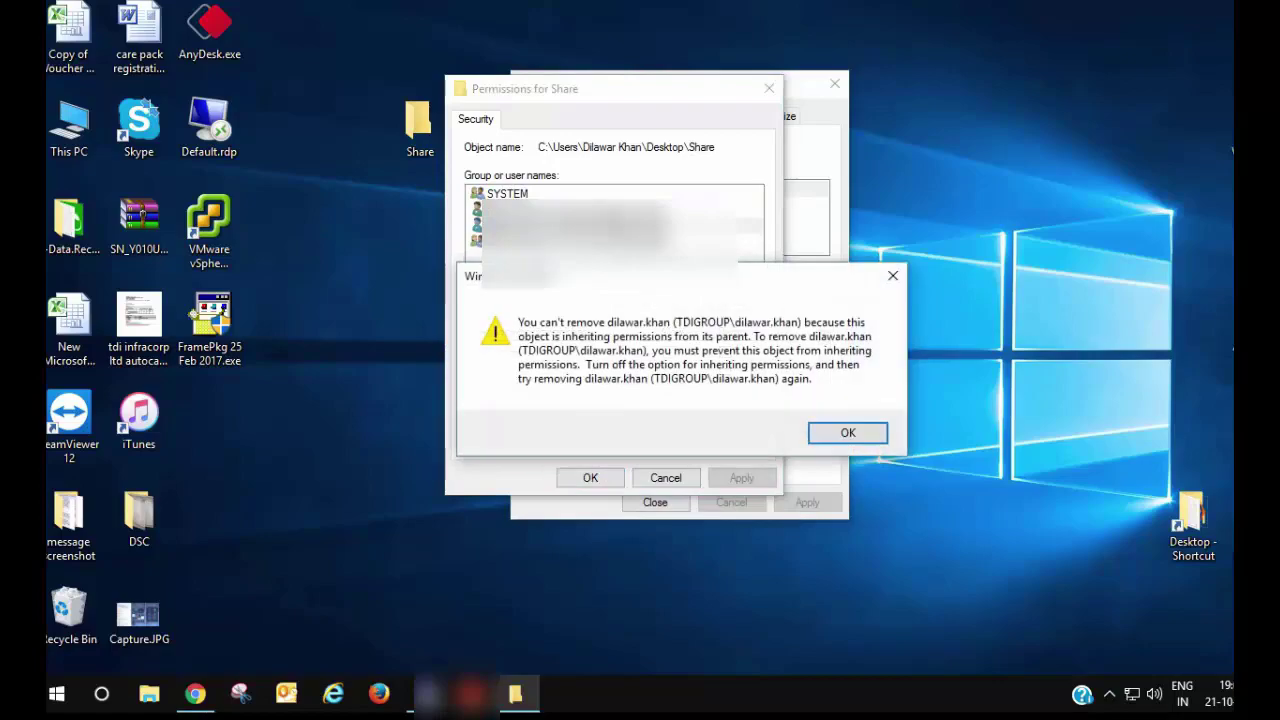
pyautogui.click(822, 430)
pyautogui.click(600, 209)
pyautogui.click(727, 302)
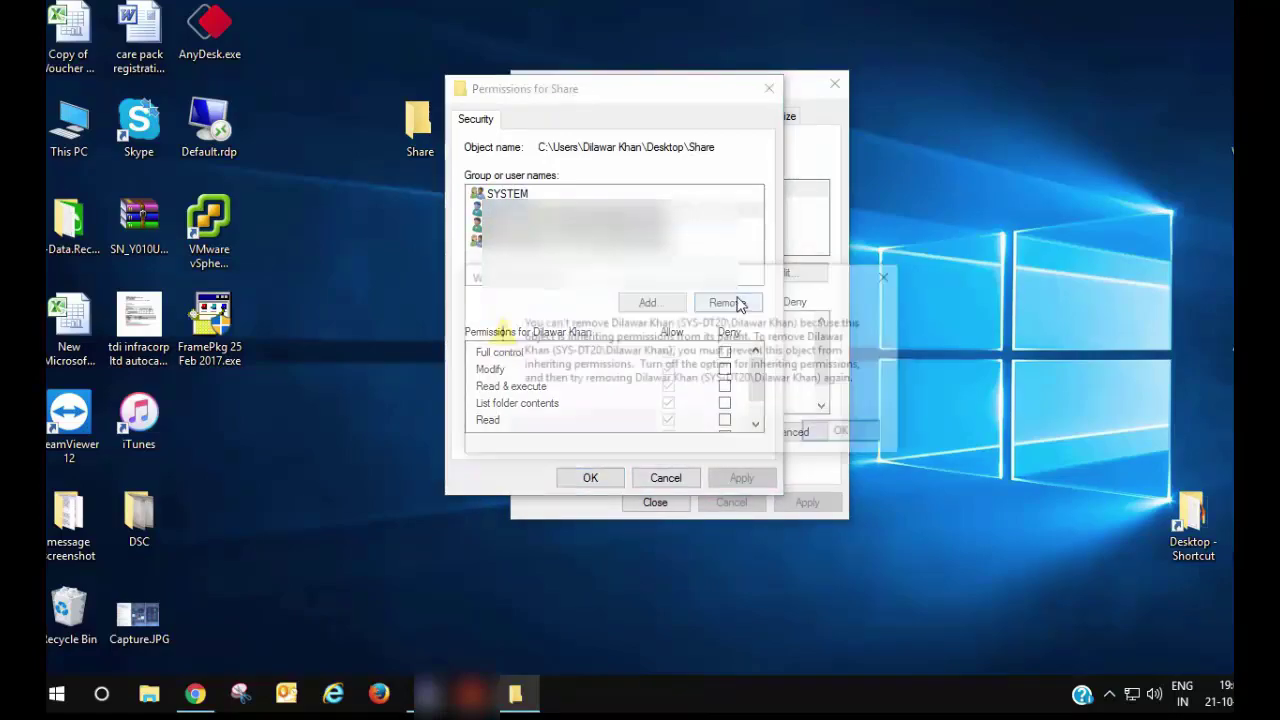
pyautogui.click(845, 432)
pyautogui.click(600, 240)
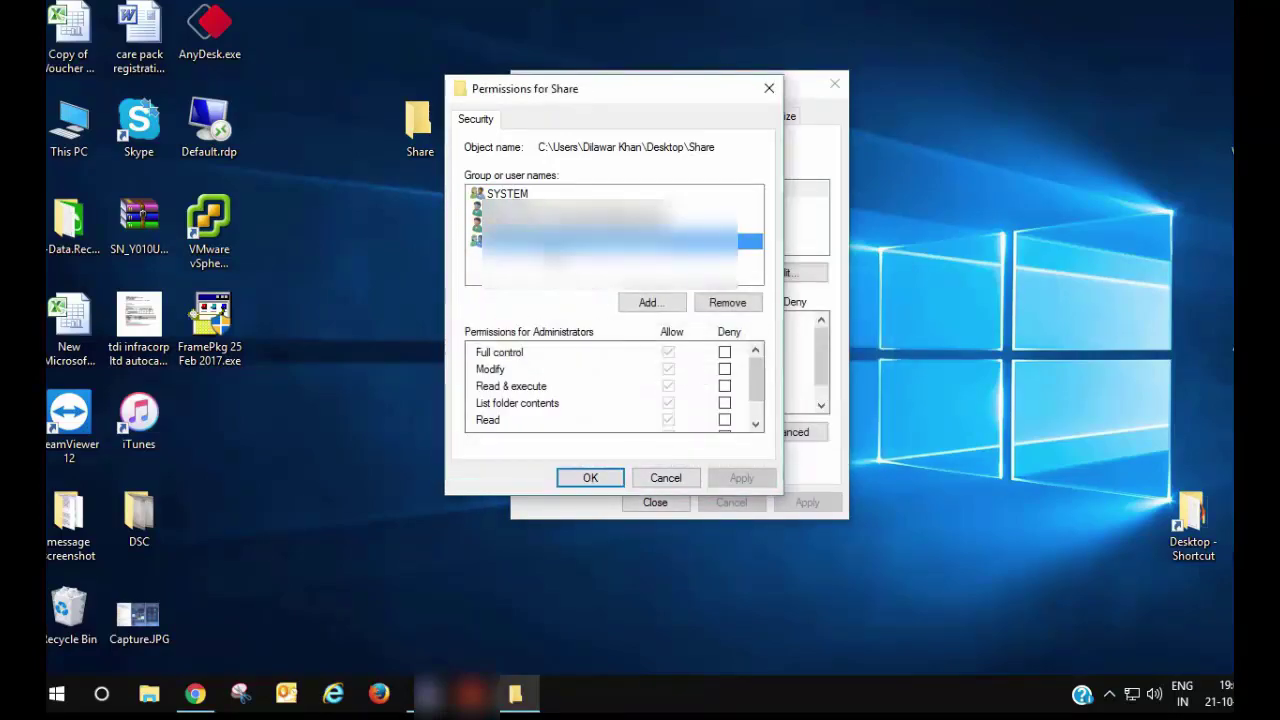
pyautogui.click(509, 194)
pyautogui.click(727, 302)
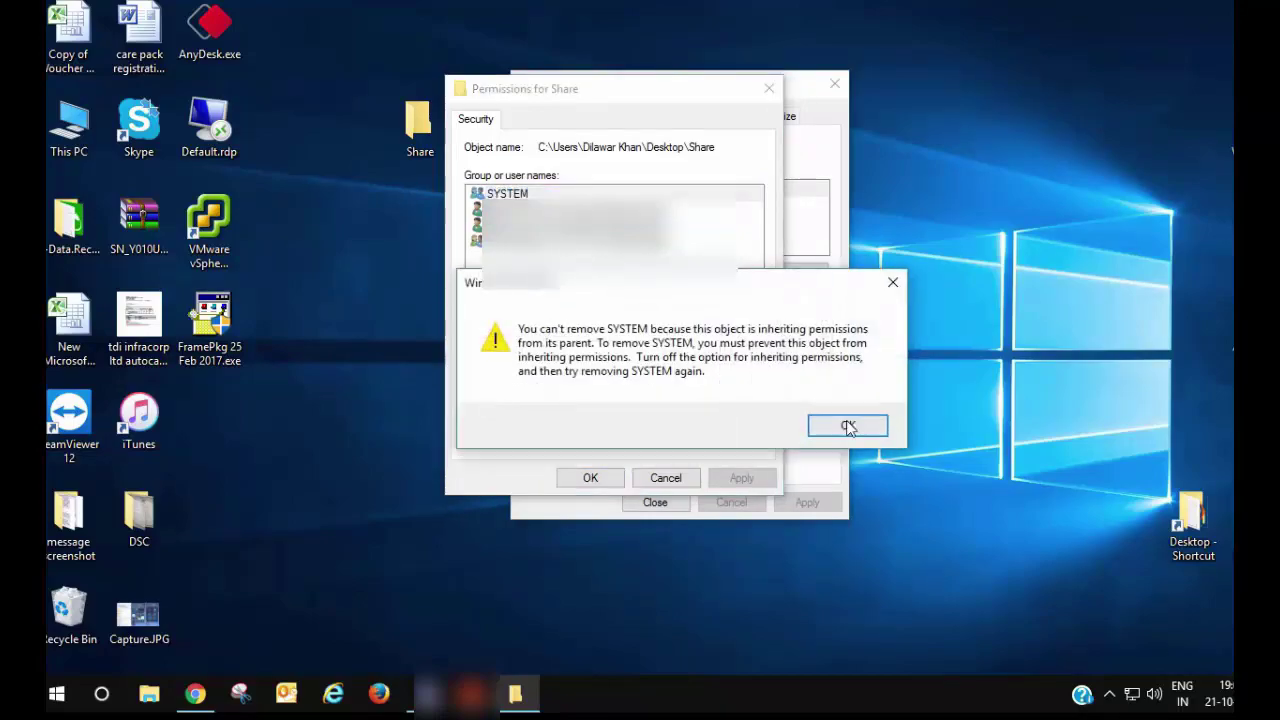
pyautogui.click(845, 427)
pyautogui.click(525, 242)
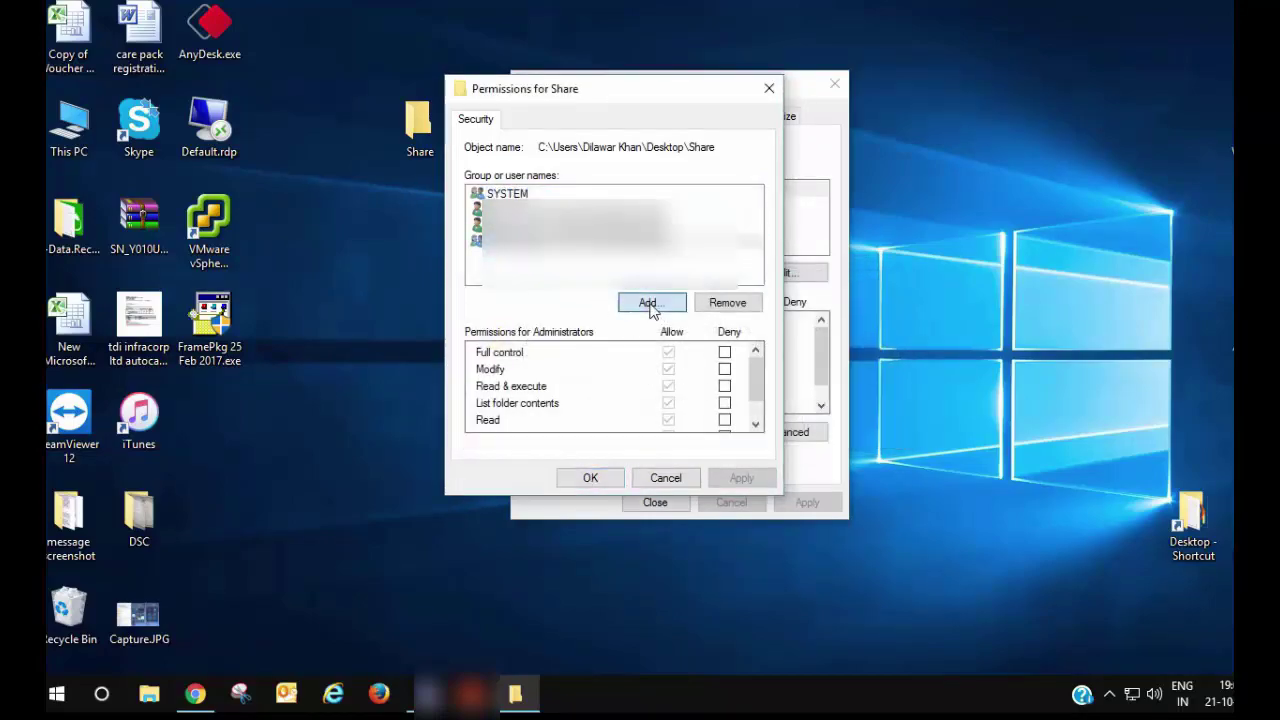
# Start adding an account to the folder's permissions with the advanced search, and authenticate as administrator by entering the account password.
pyautogui.click(648, 302)
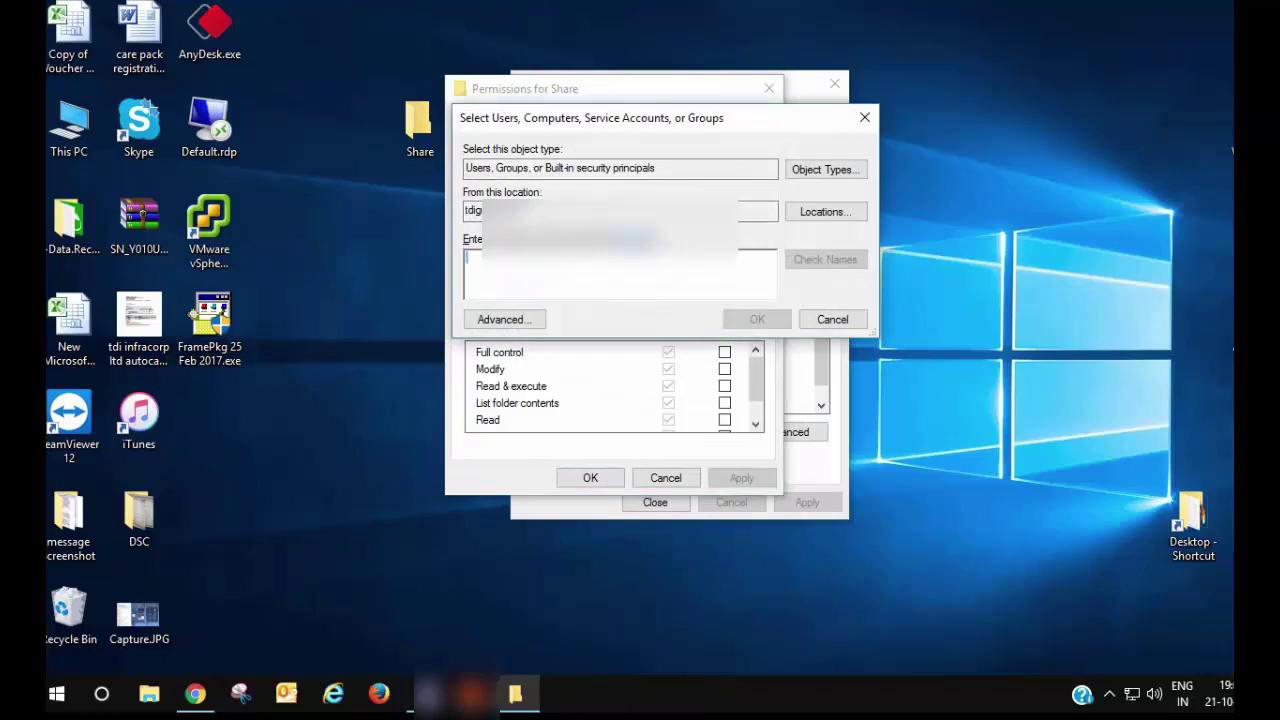
pyautogui.click(505, 319)
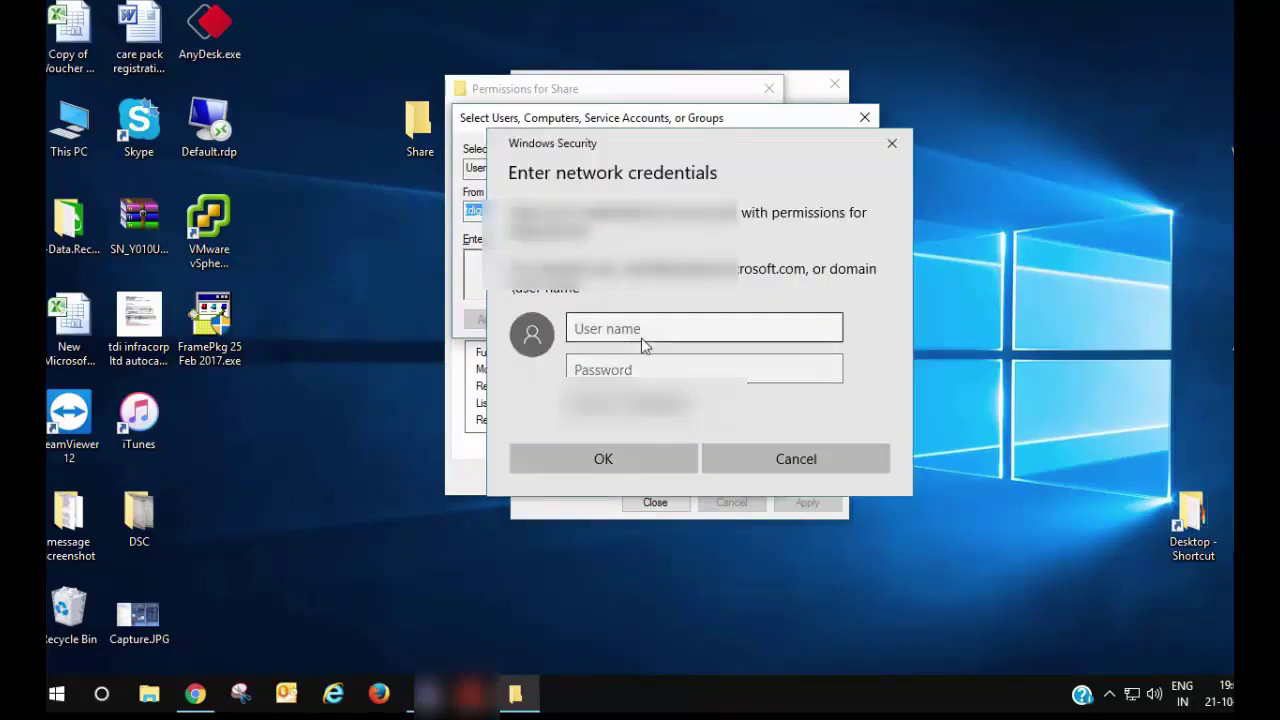
pyautogui.click(630, 330)
pyautogui.write('administrator')
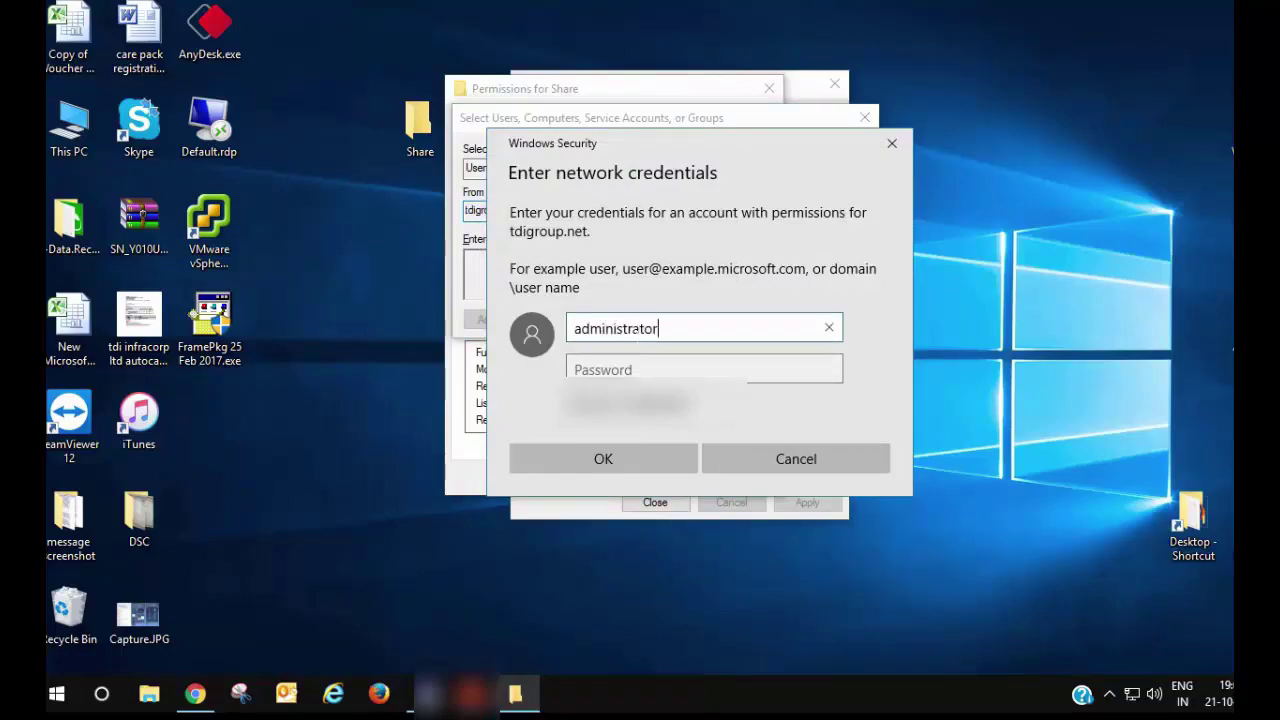
pyautogui.press('Tab')
pyautogui.write('a')
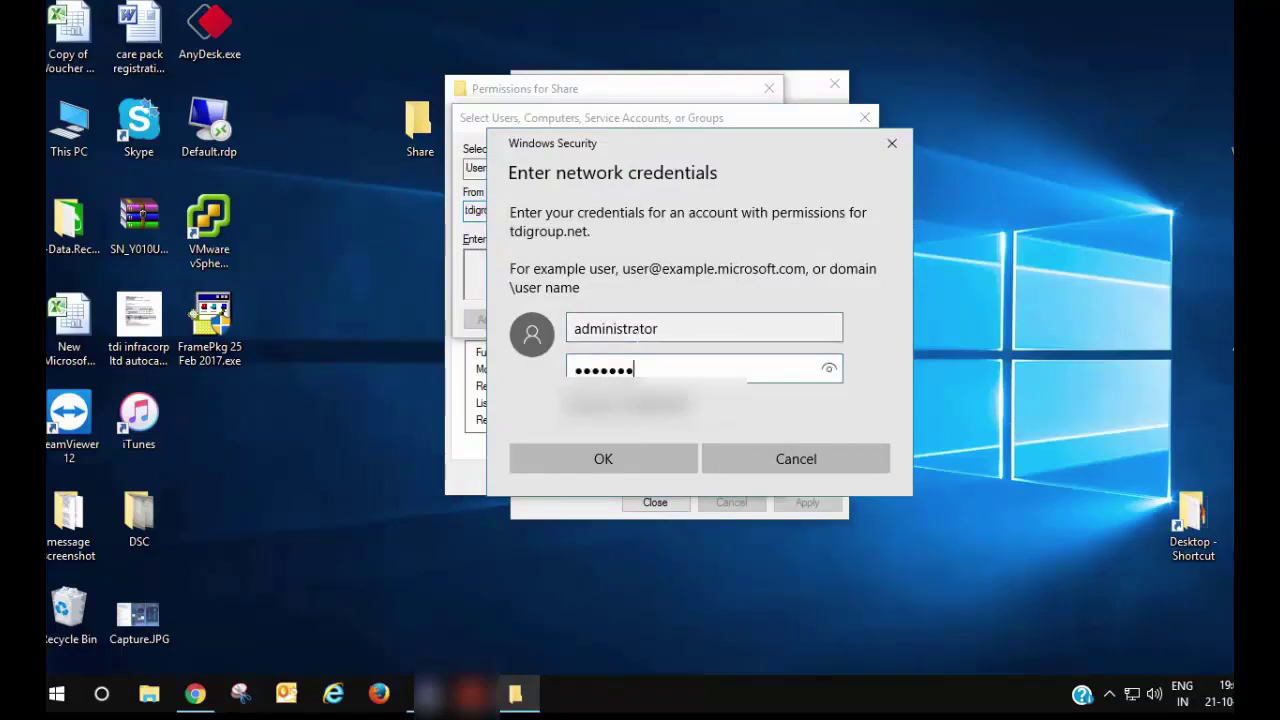
pyautogui.press('Return')
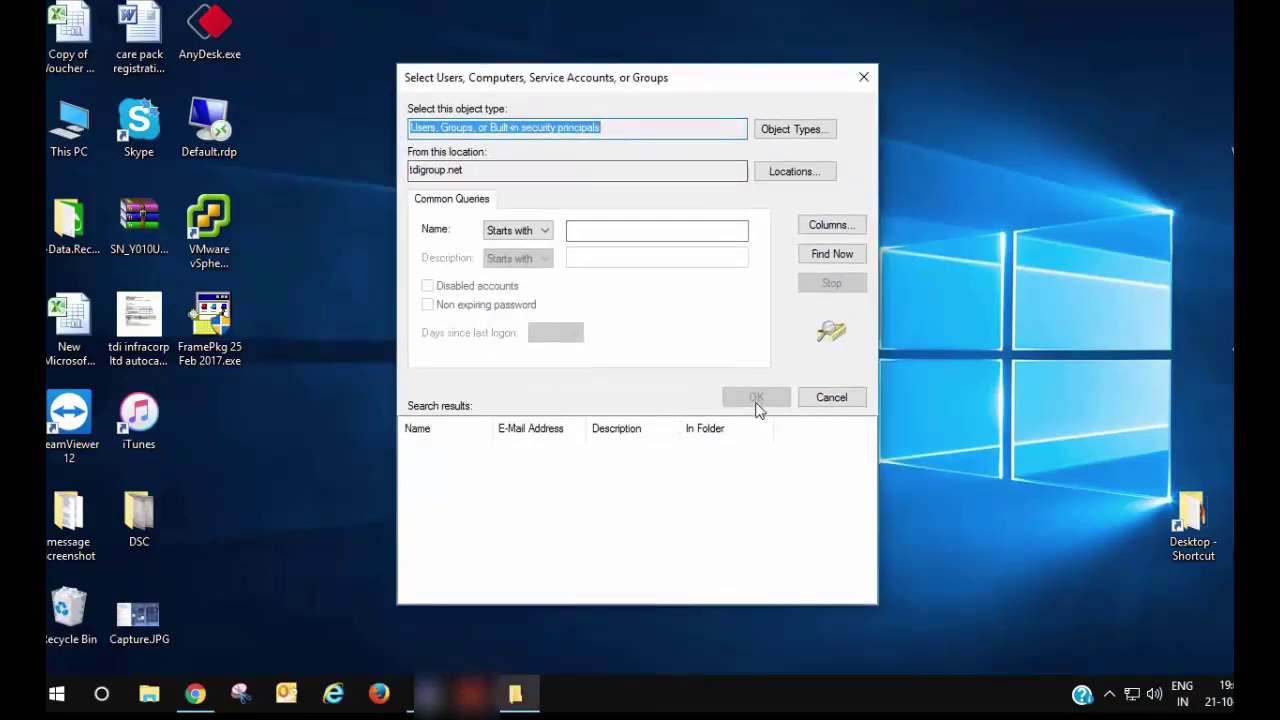
# Try to add a domain user to the folder's permissions by entering the user's name directly.
pyautogui.click(823, 256)
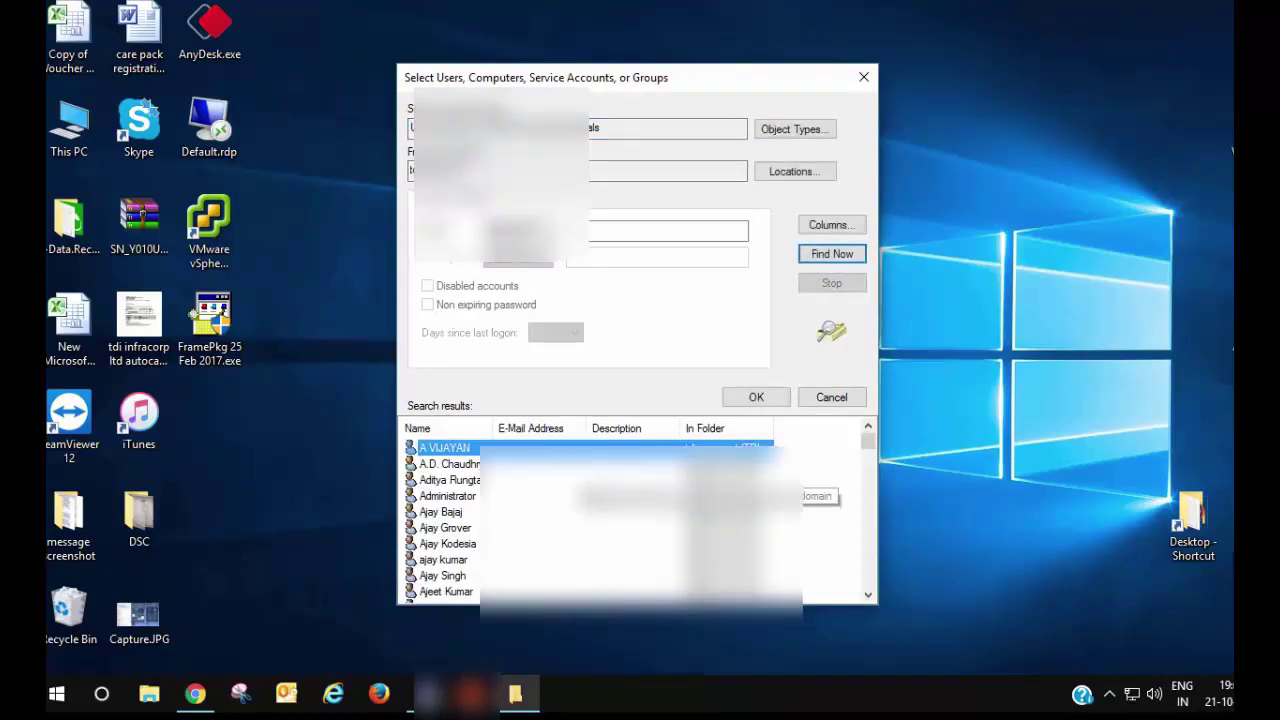
pyautogui.click(832, 400)
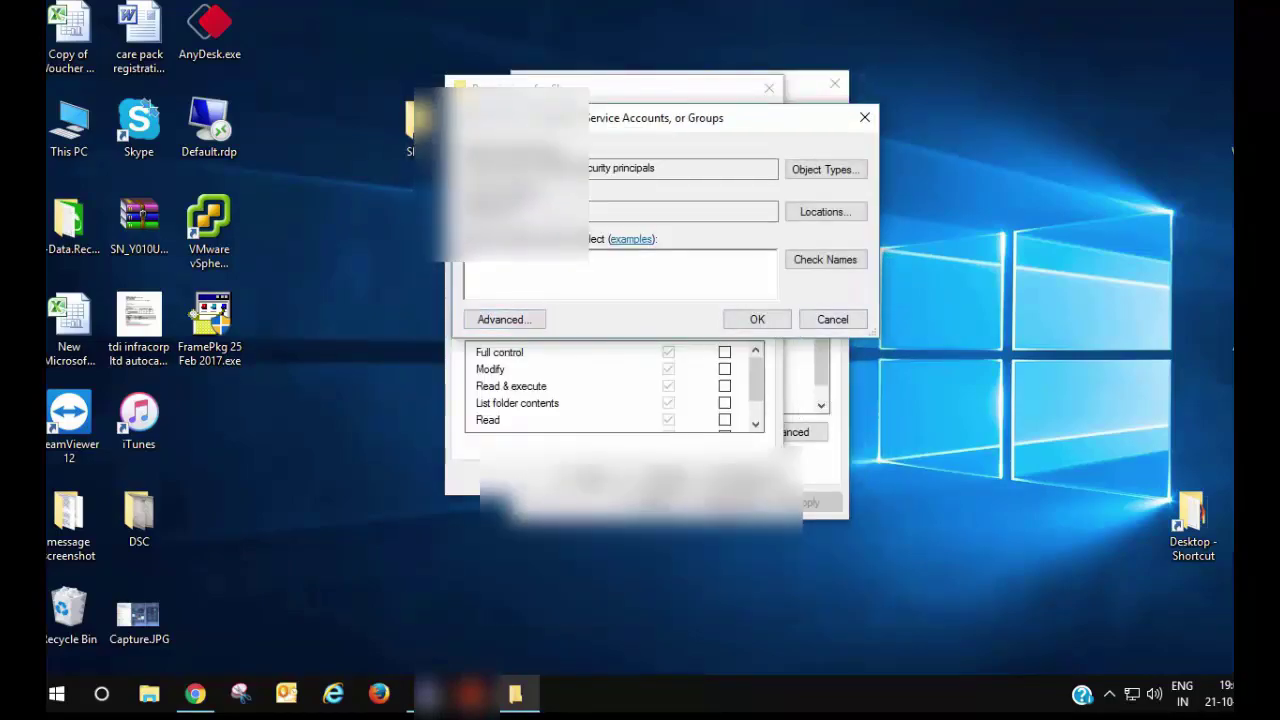
pyautogui.write('vijay')
pyautogui.press('Return')
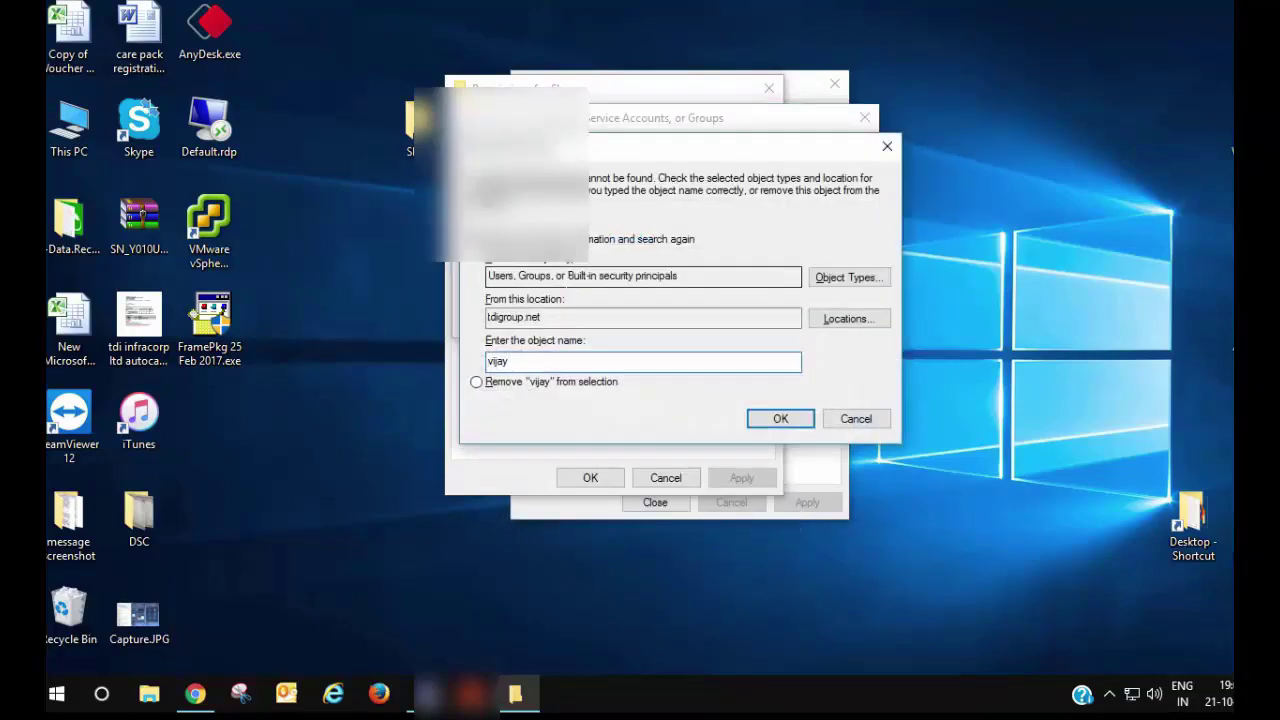
pyautogui.click(855, 424)
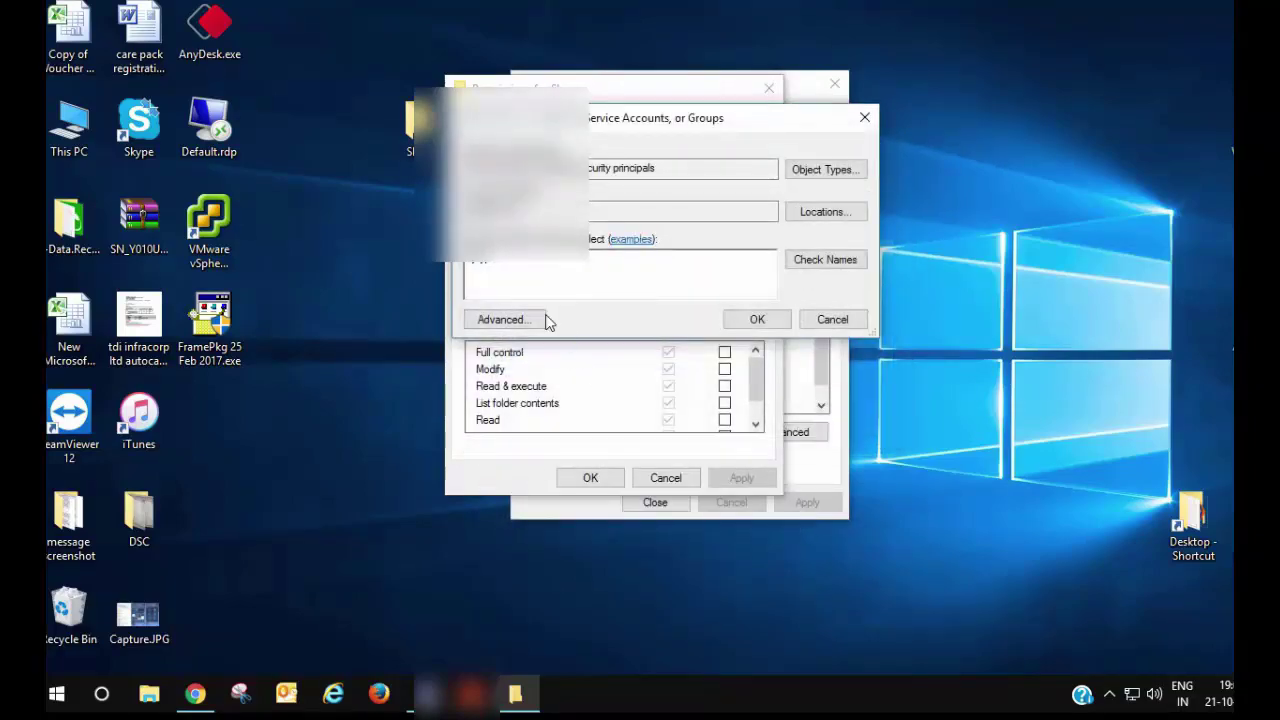
pyautogui.click(832, 319)
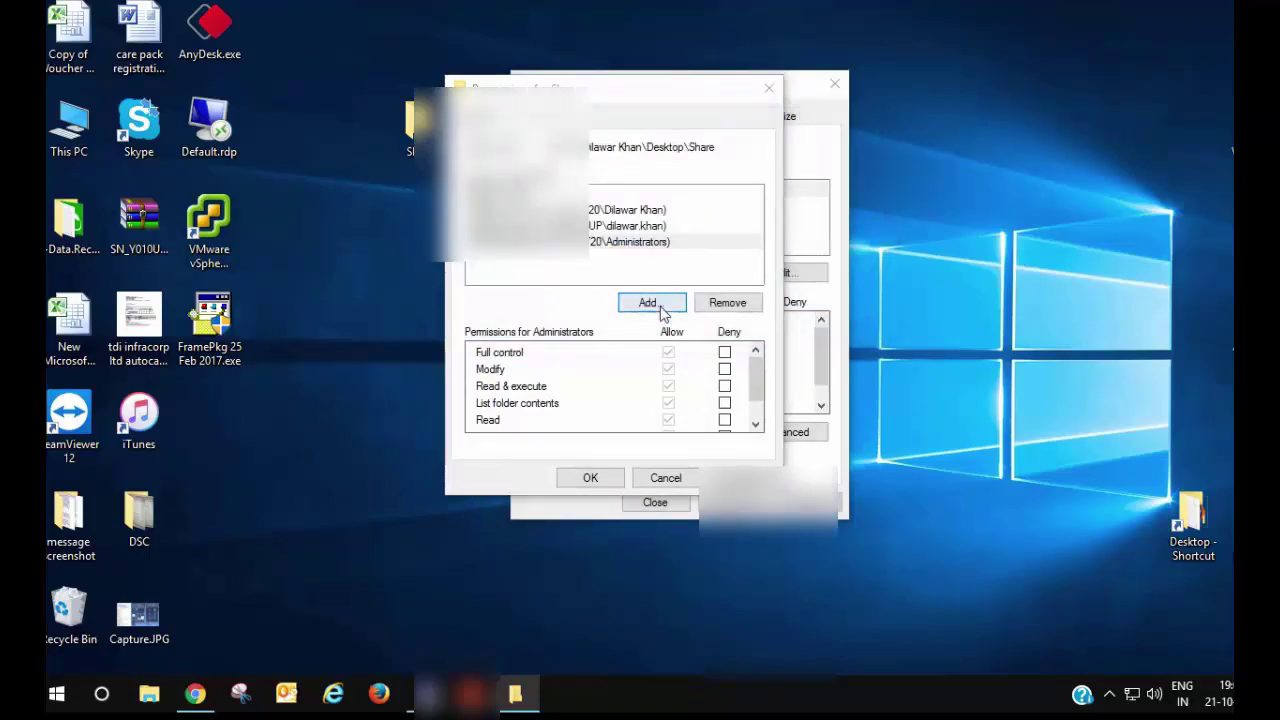
# Find the domain accounts with the advanced search and add the first listed user to the folder's security permissions.
pyautogui.click(648, 302)
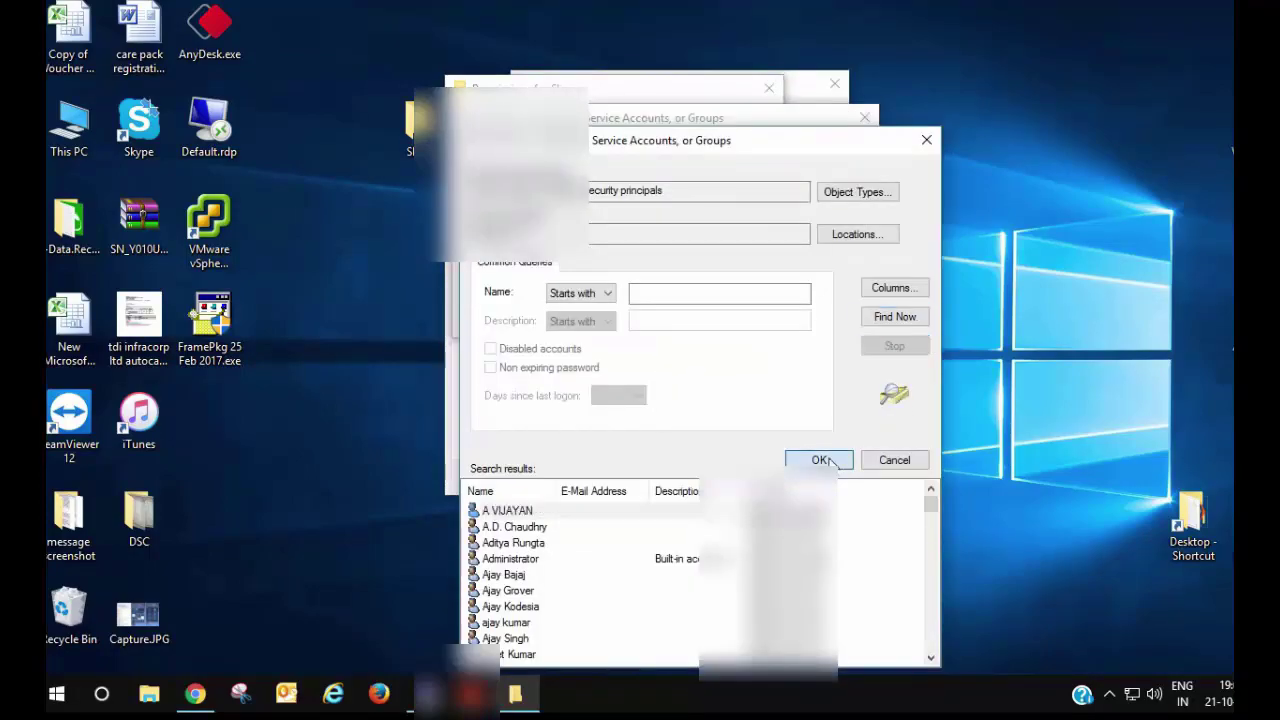
pyautogui.click(820, 459)
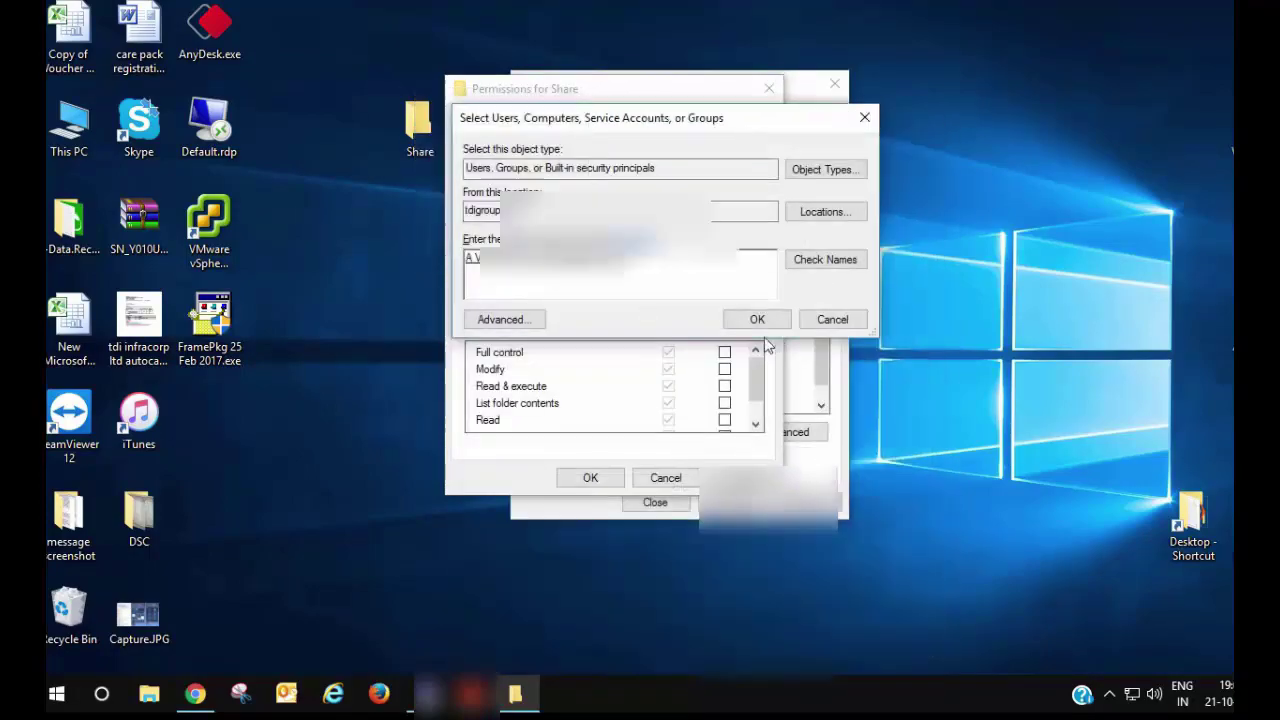
pyautogui.click(757, 319)
# Allow Modify for the newly added user and apply the folder's security permissions.
pyautogui.click(532, 196)
pyautogui.click(668, 369)
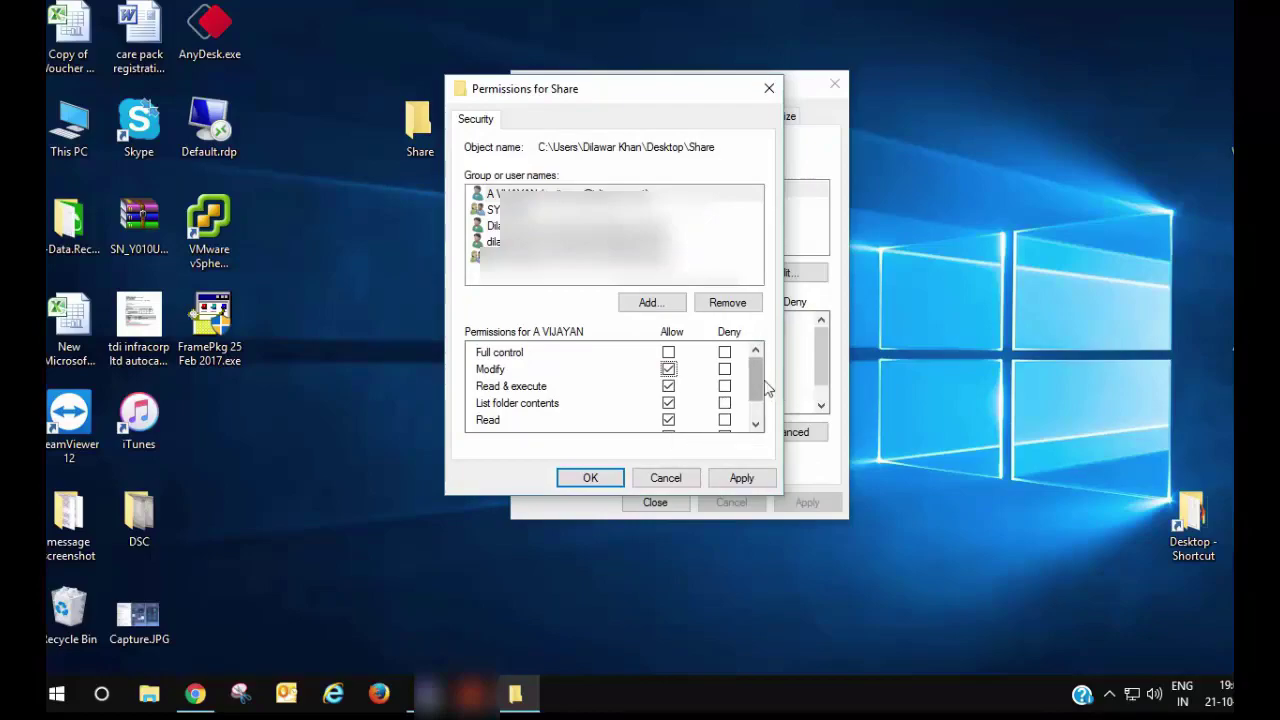
pyautogui.scroll(-1, 761, 378)
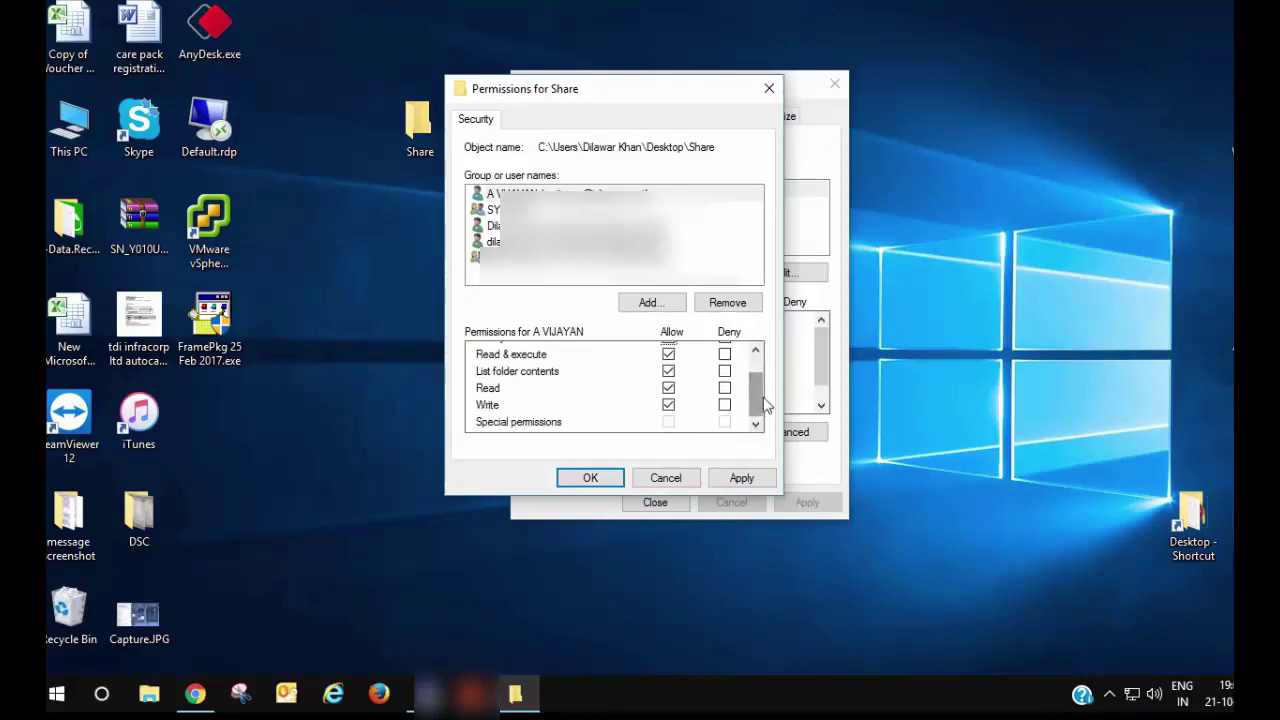
pyautogui.scroll(1, 758, 348)
pyautogui.click(668, 352)
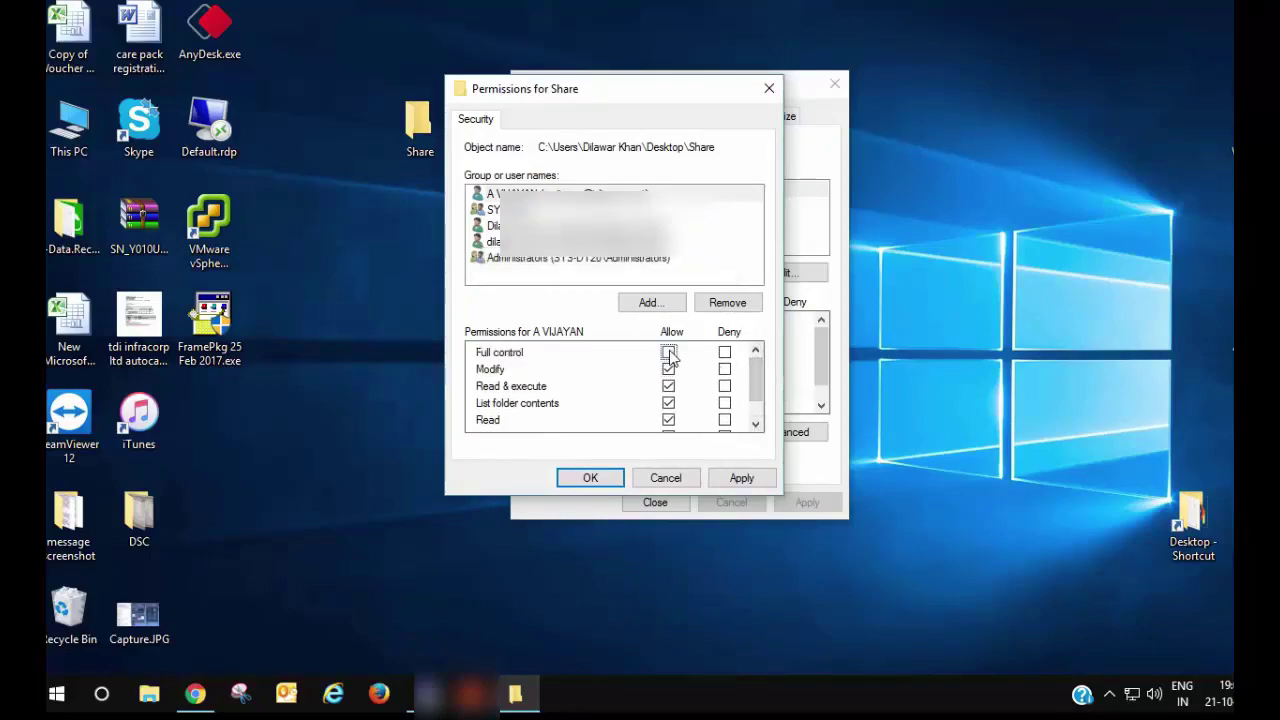
pyautogui.click(742, 479)
pyautogui.click(600, 482)
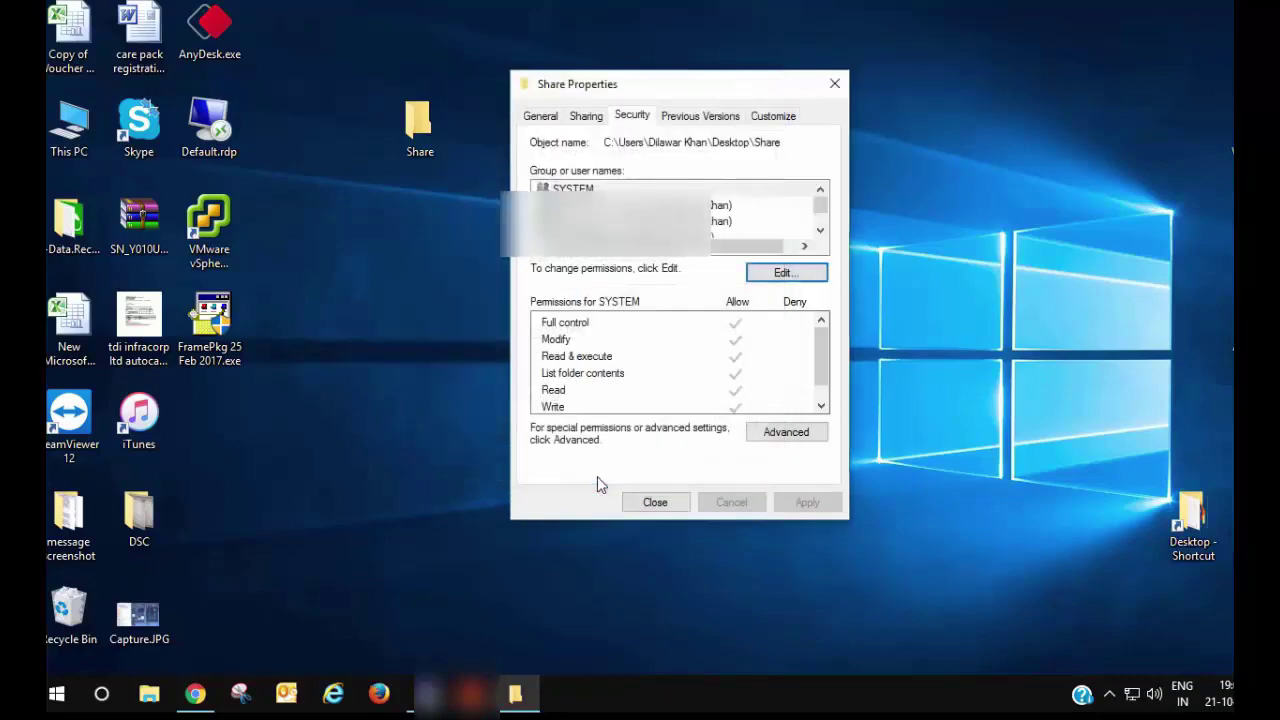
# Review the advanced security settings of the Share folder, and close its properties.
pyautogui.click(786, 432)
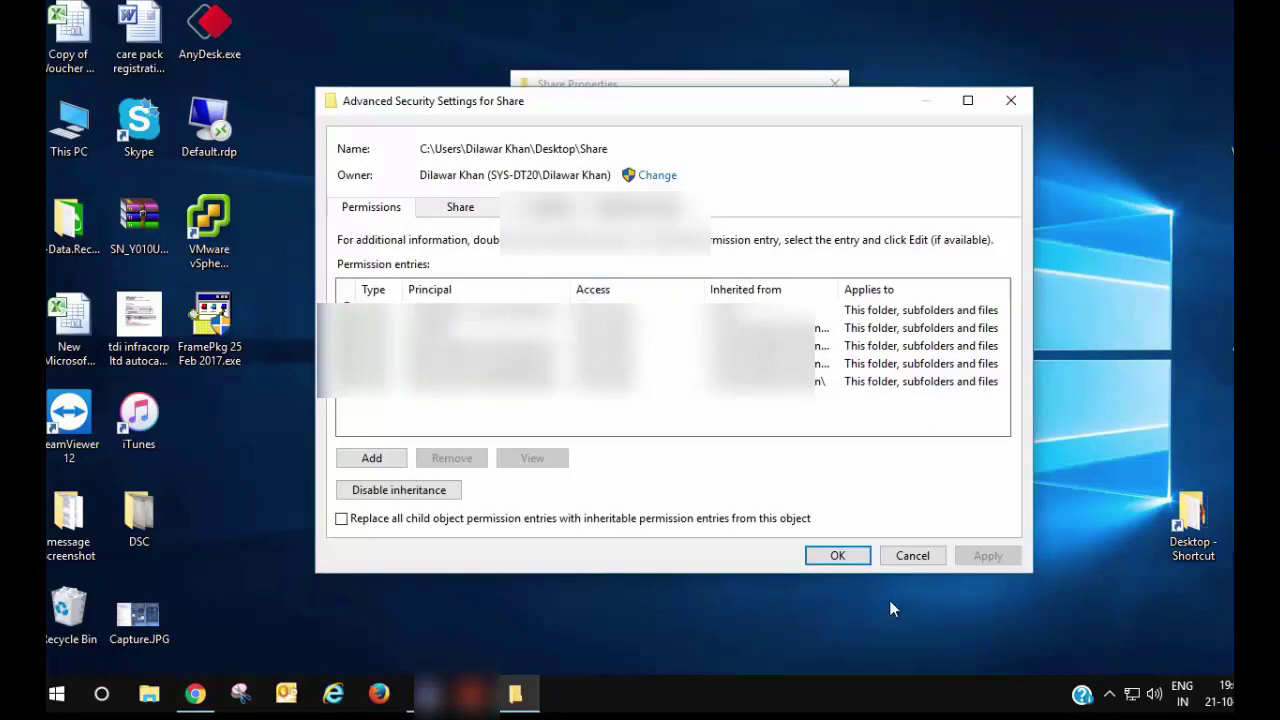
pyautogui.click(837, 556)
pyautogui.click(658, 496)
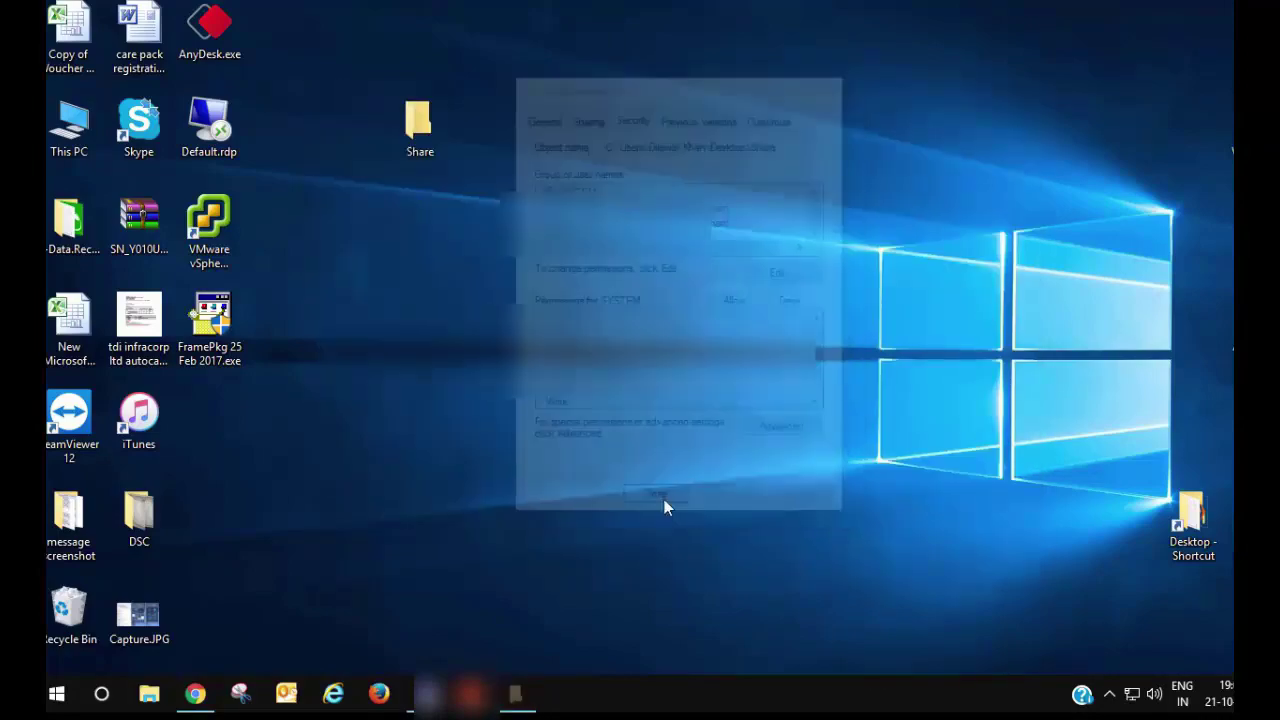
# Switch to the Remote Desktop session on the server and open the network path \\sys-dt20.
pyautogui.click(402, 129)
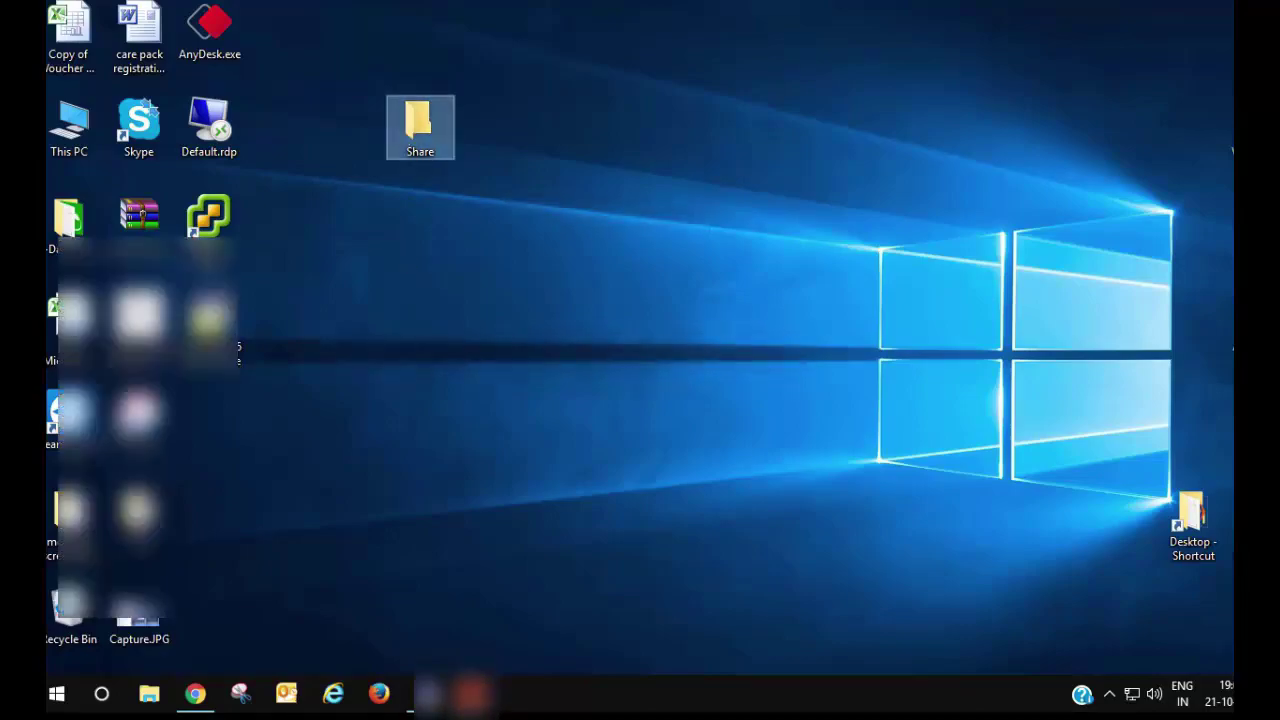
pyautogui.hotkey('alt', 'Tab')
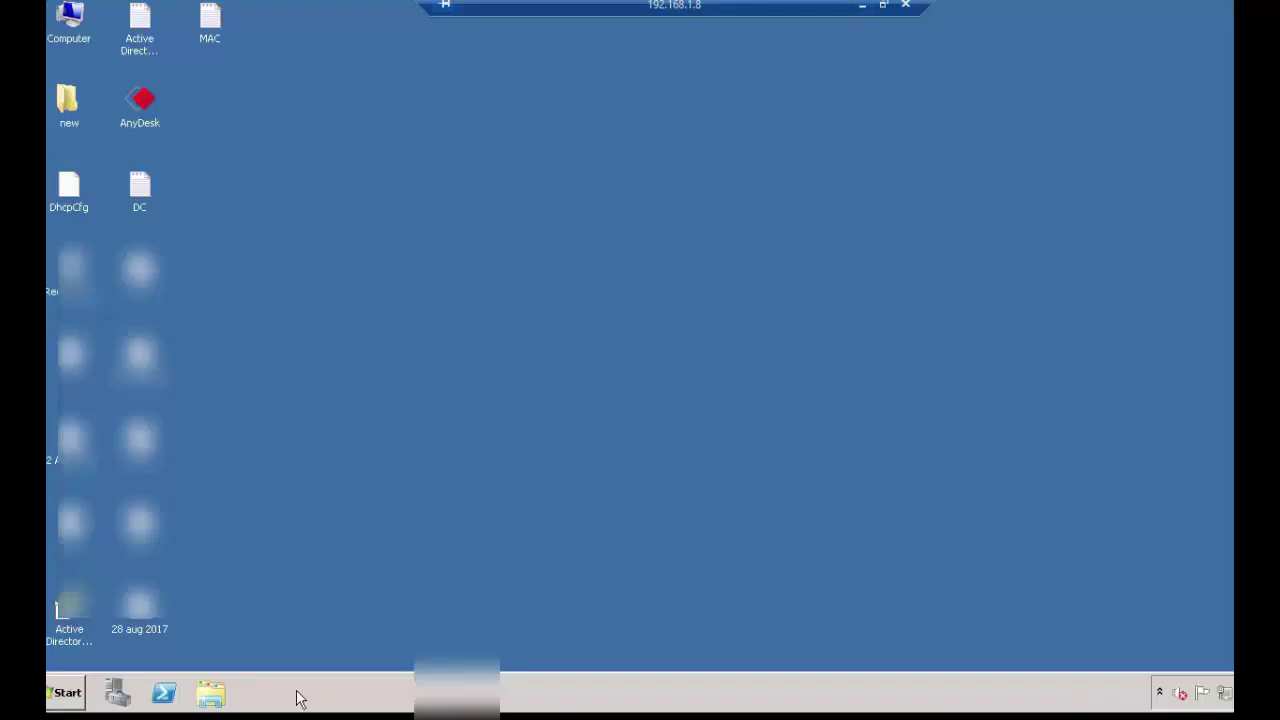
pyautogui.click(68, 693)
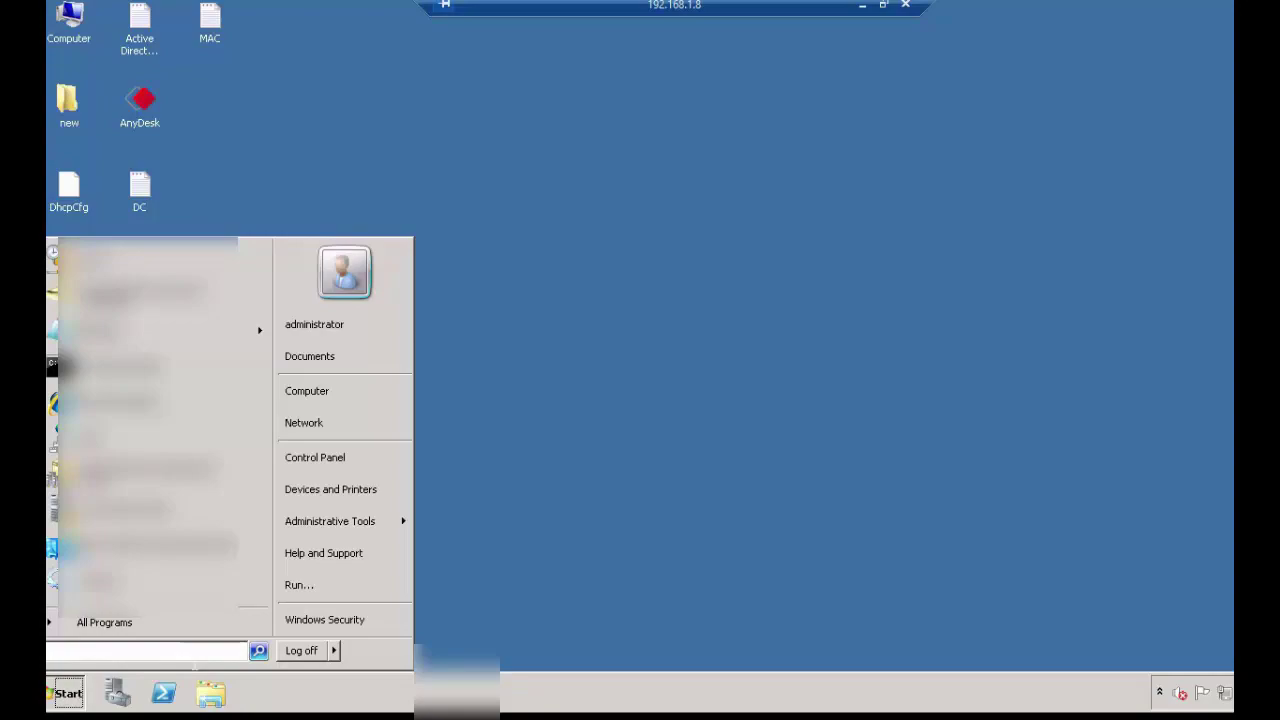
pyautogui.write('\\\\sys-dt2')
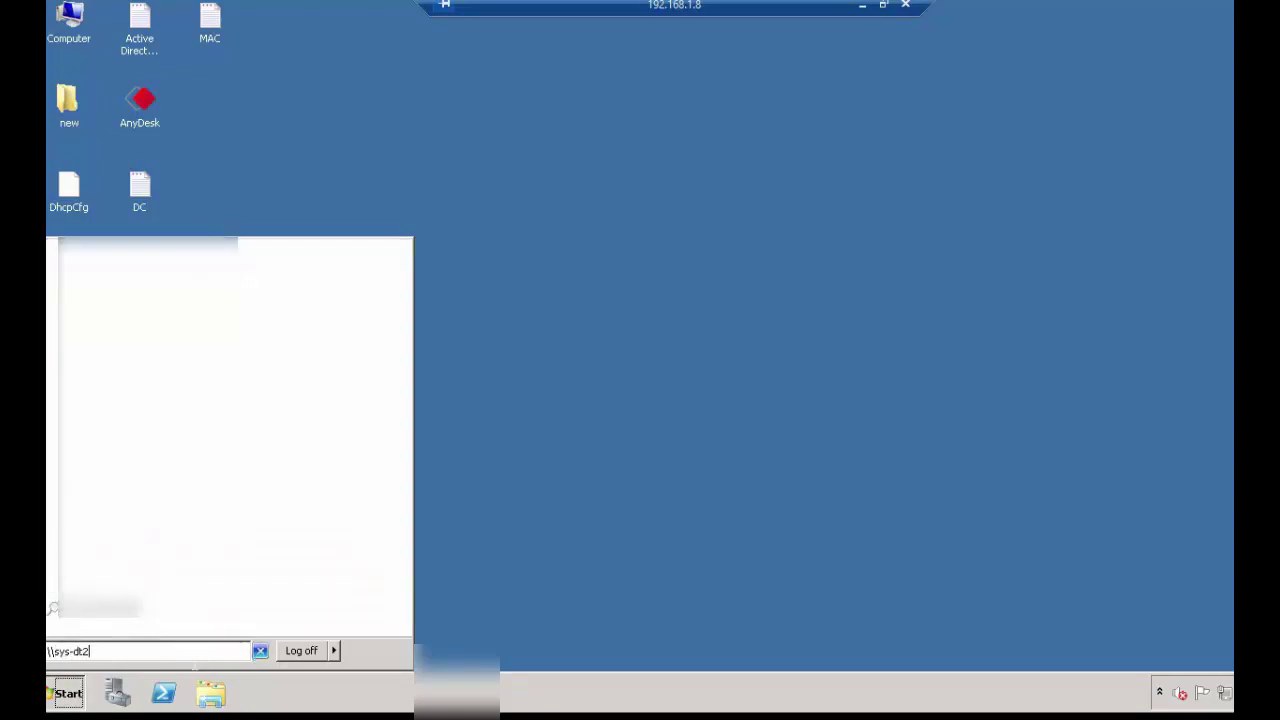
pyautogui.write('0')
pyautogui.press('Return')
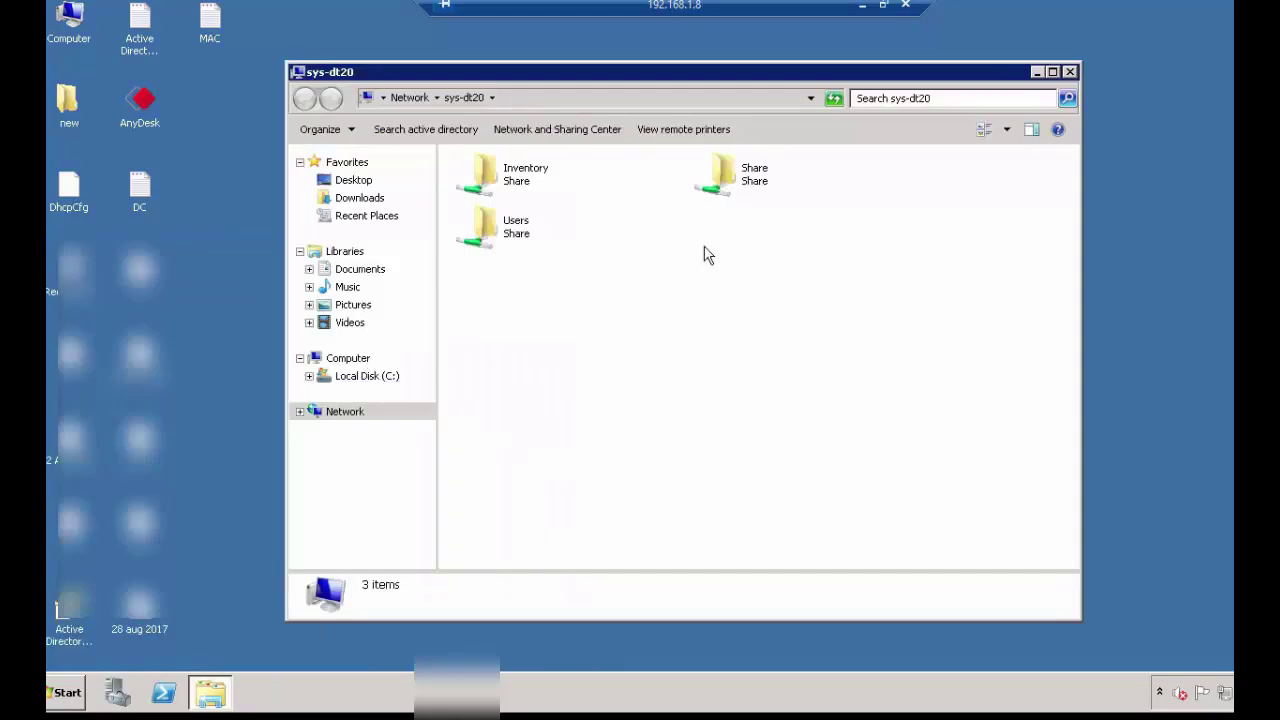
# Look inside the Share network folder and return to the list of shares on sys-dt20.
pyautogui.click(747, 193)
pyautogui.doubleClick(747, 193)
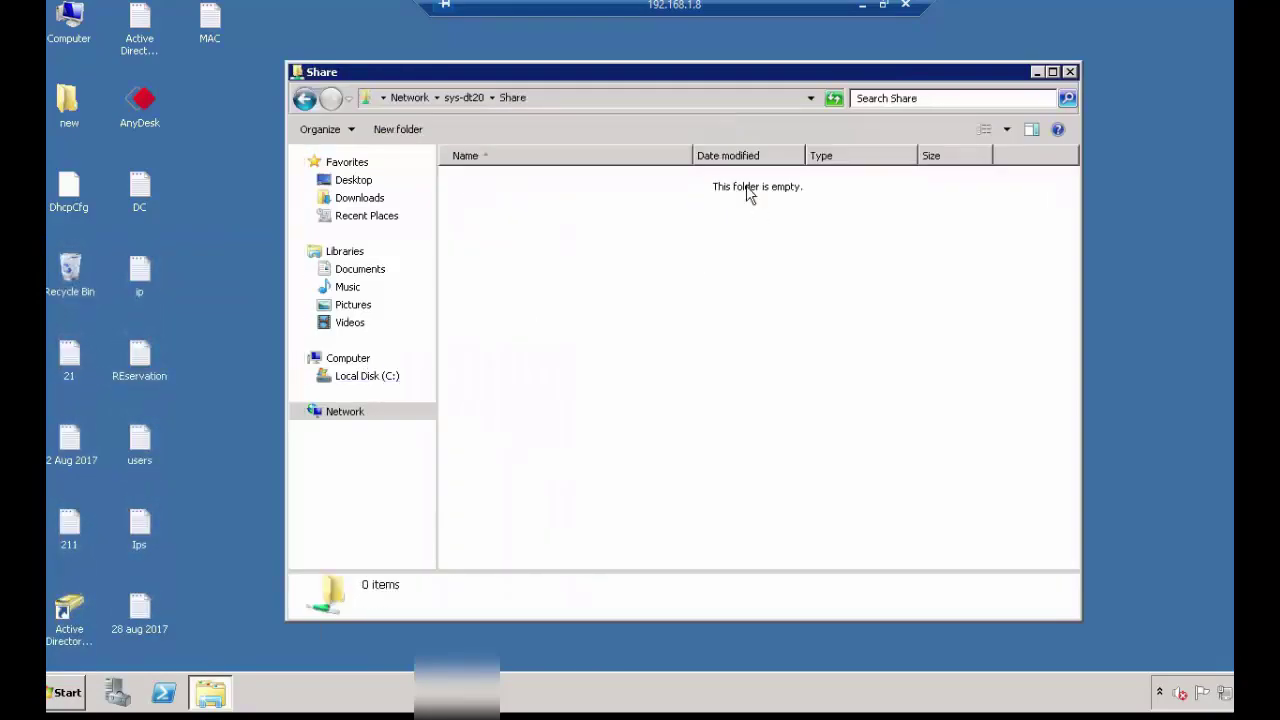
pyautogui.click(304, 98)
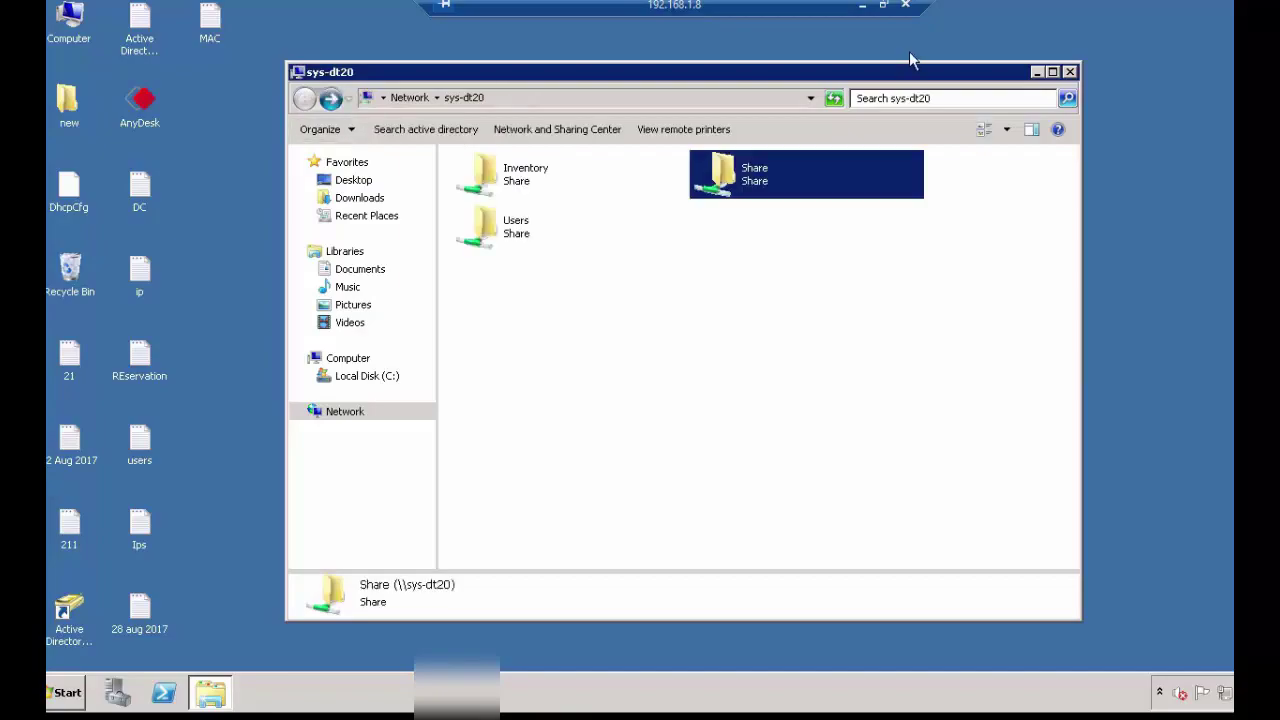
# Move FramePkg 25 Feb 2017.exe from the local desktop into the Share folder, and return to the remote session.
pyautogui.click(863, 6)
pyautogui.rightClick(594, 202)
pyautogui.click(643, 251)
pyautogui.click(203, 343)
pyautogui.moveTo(203, 343); pyautogui.dragTo(418, 125)
pyautogui.click(430, 693)
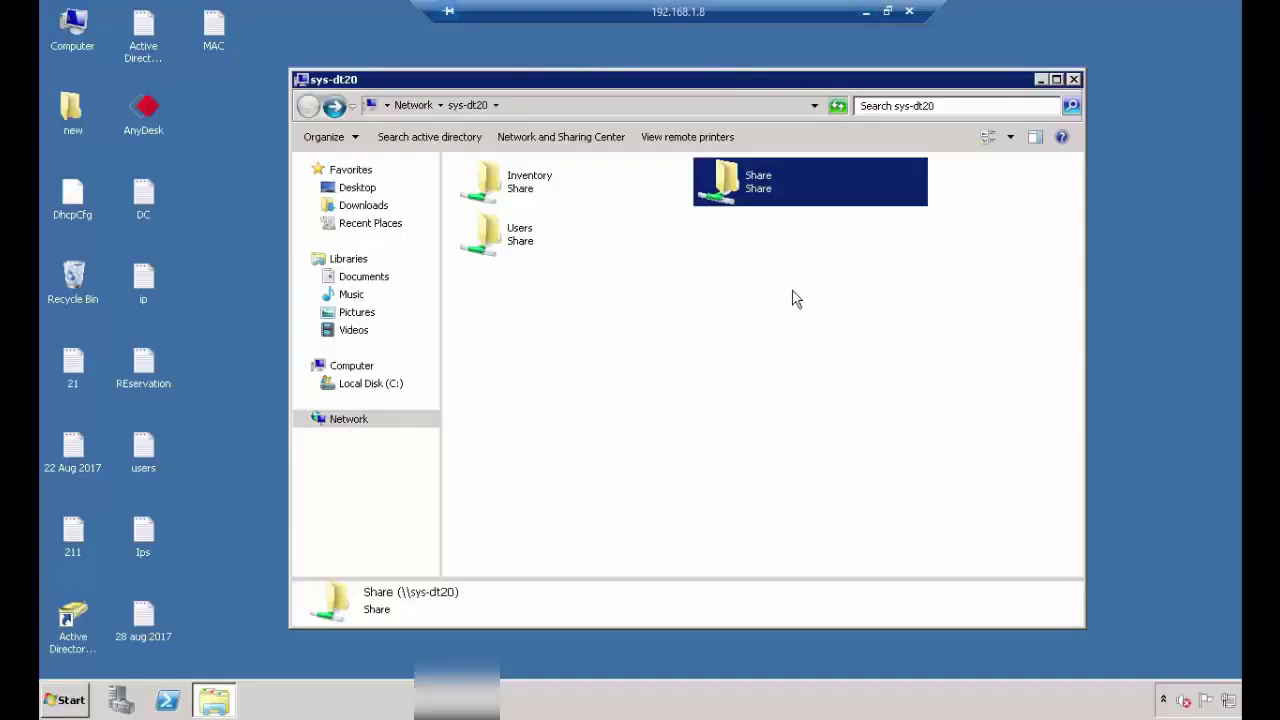
# Check the Share network folder in the remote session for the FramePkg 25 Feb 2017 file, and close the window.
pyautogui.doubleClick(753, 207)
pyautogui.click(541, 196)
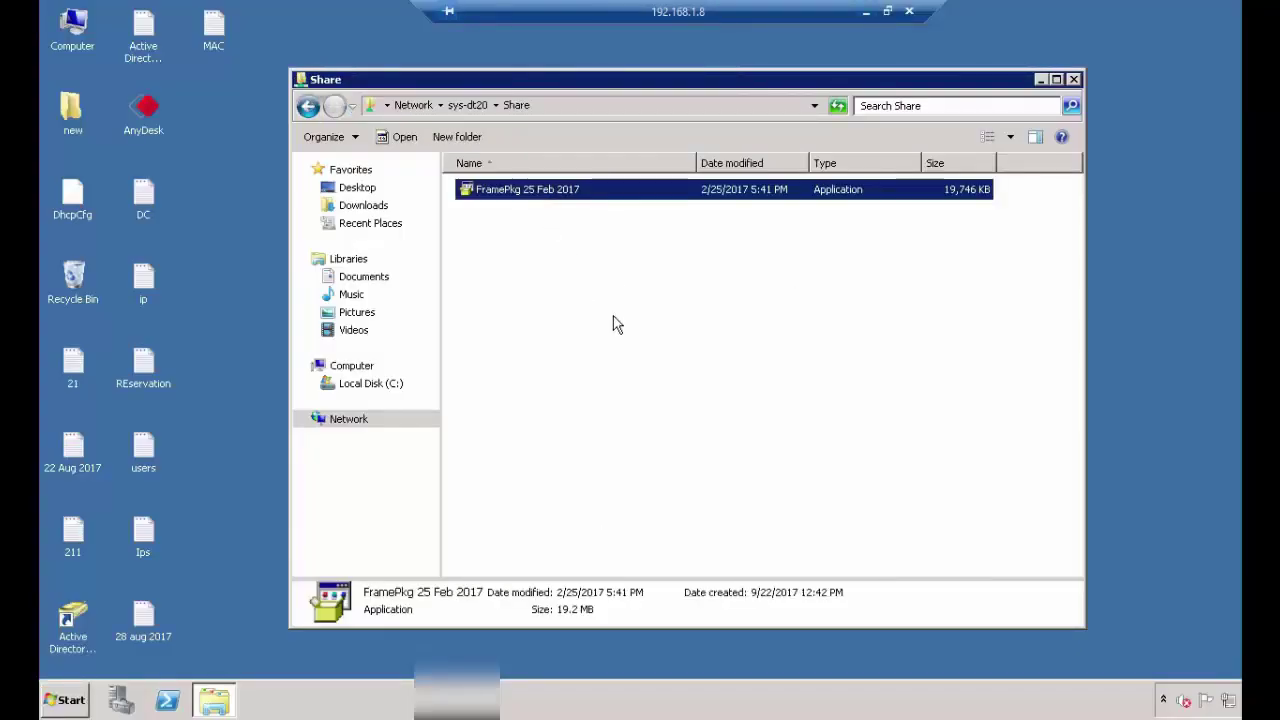
pyautogui.rightClick(600, 305)
pyautogui.click(650, 388)
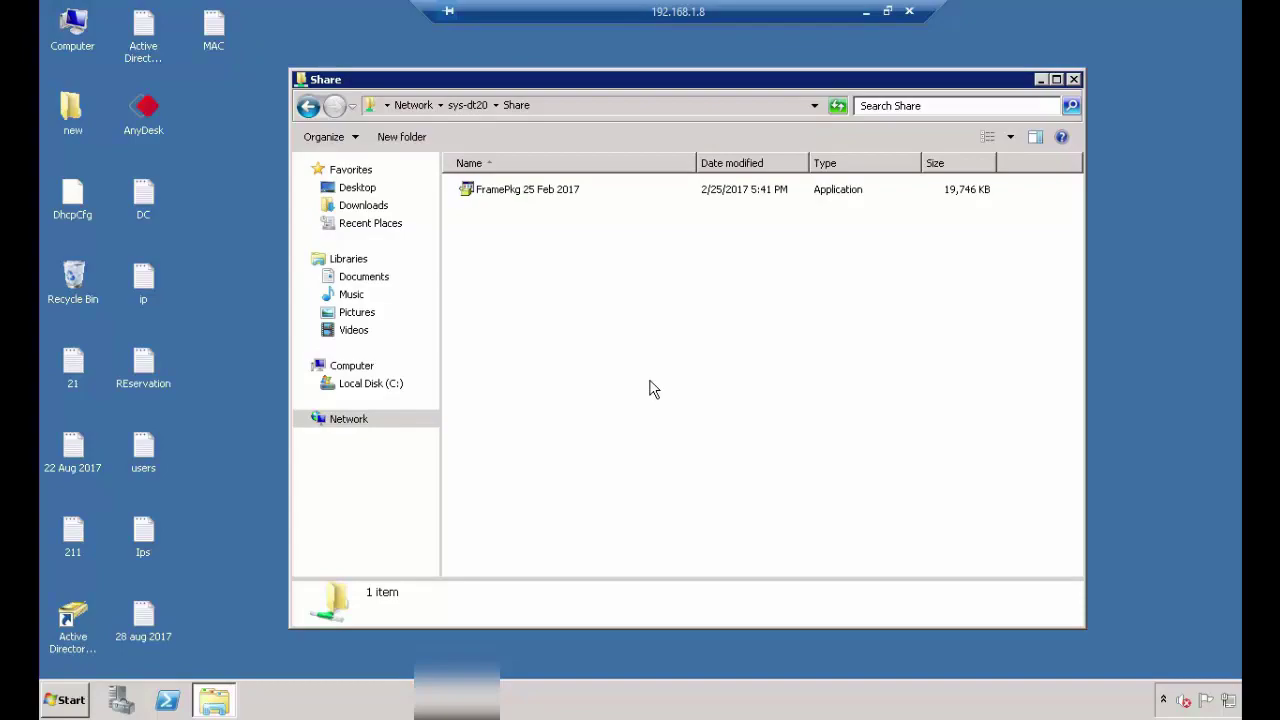
pyautogui.click(1073, 79)
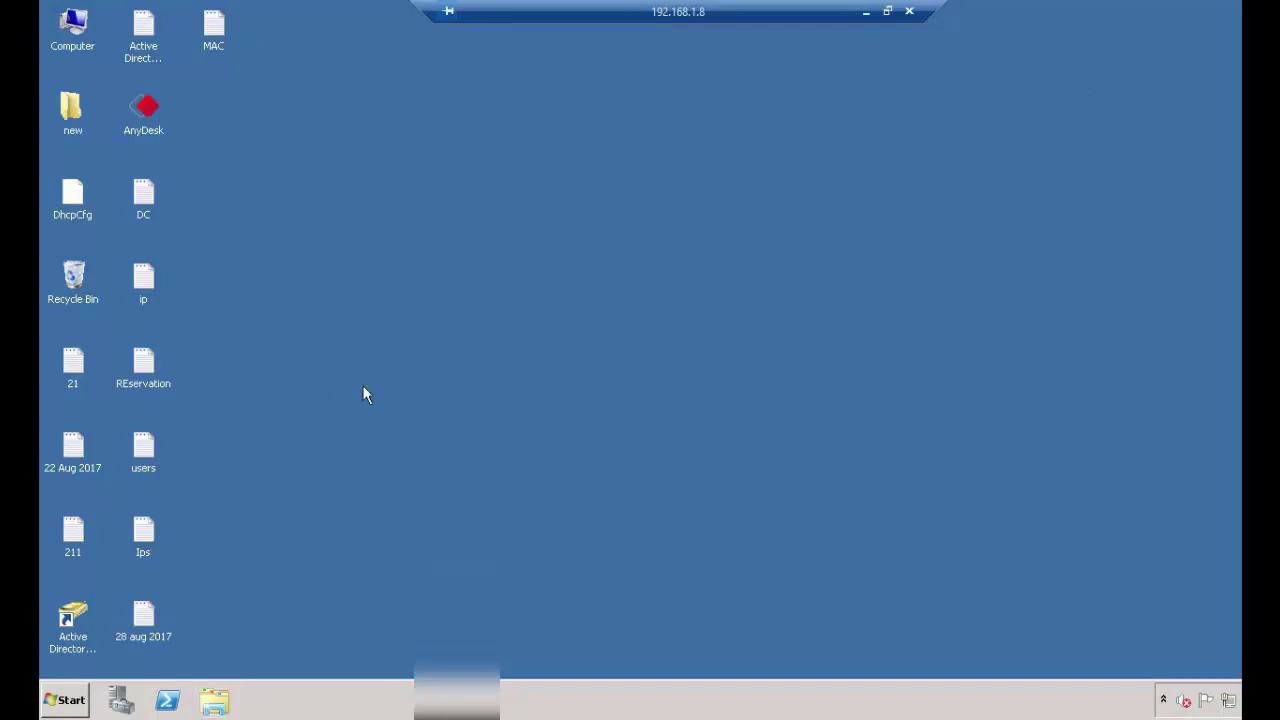
# Reopen \\sys-dt20 with the Run command in the remote session and open its Share folder.
pyautogui.click(74, 705)
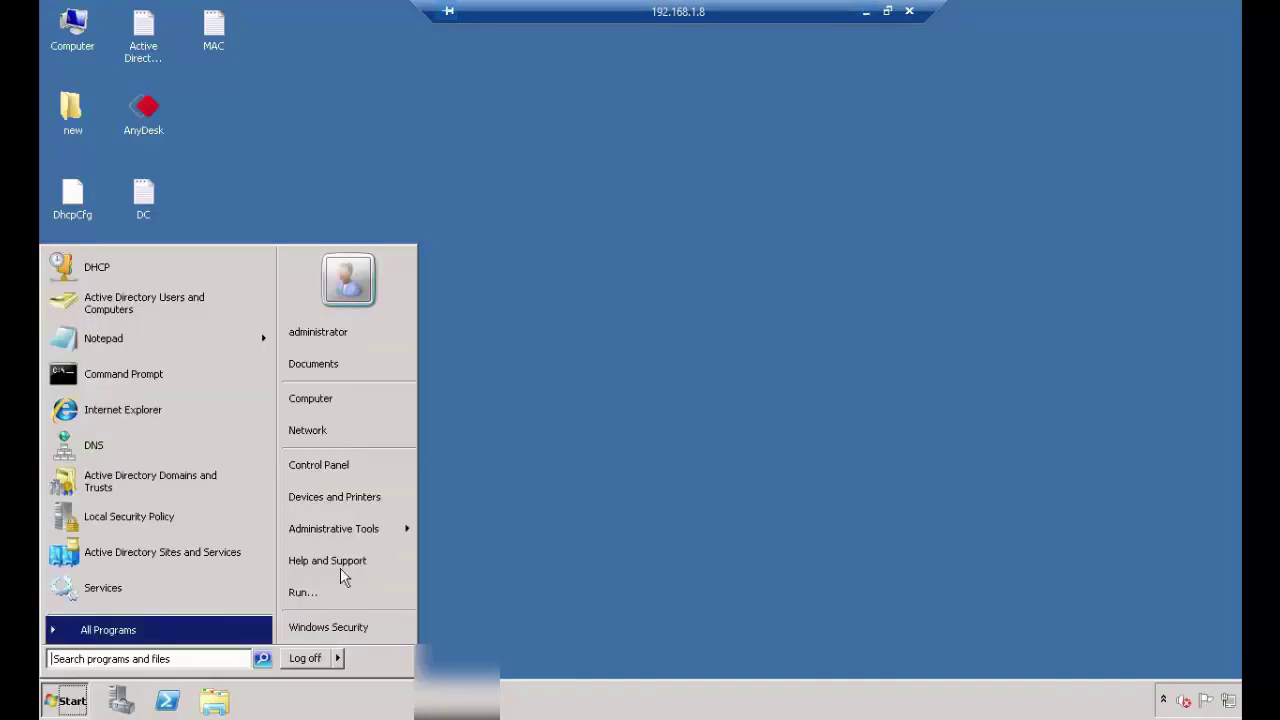
pyautogui.click(302, 592)
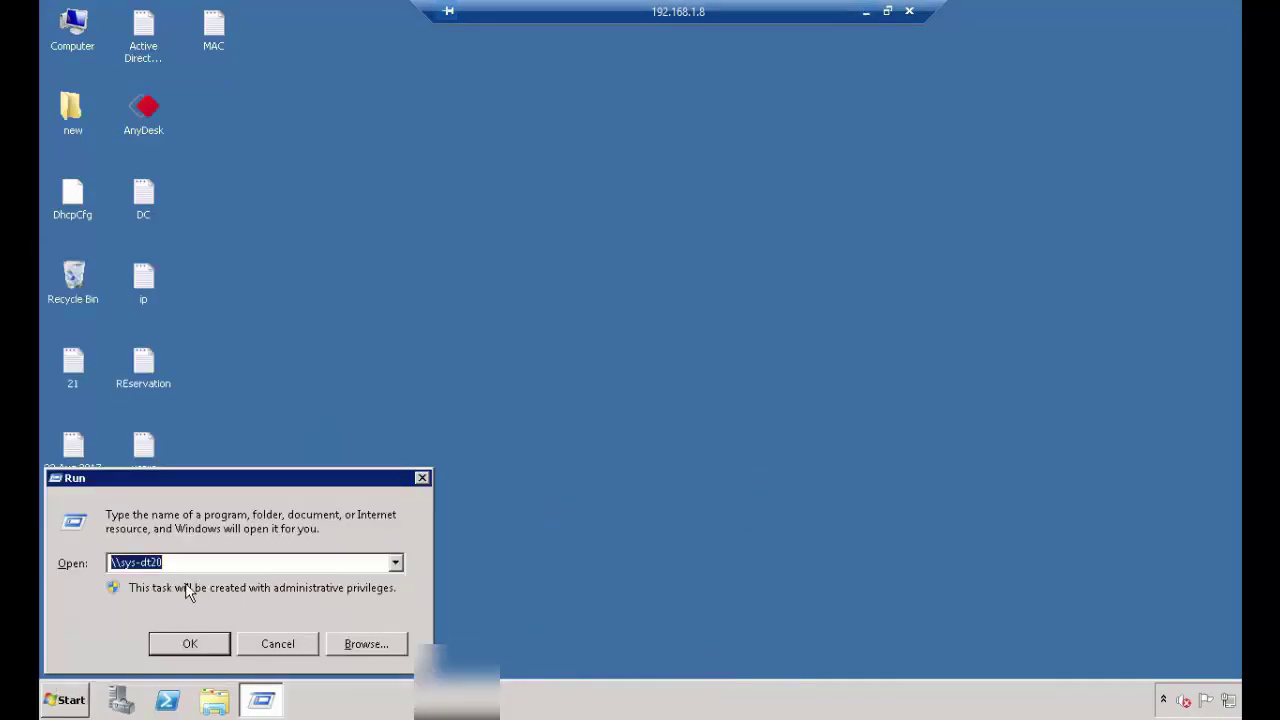
pyautogui.click(207, 644)
pyautogui.doubleClick(752, 210)
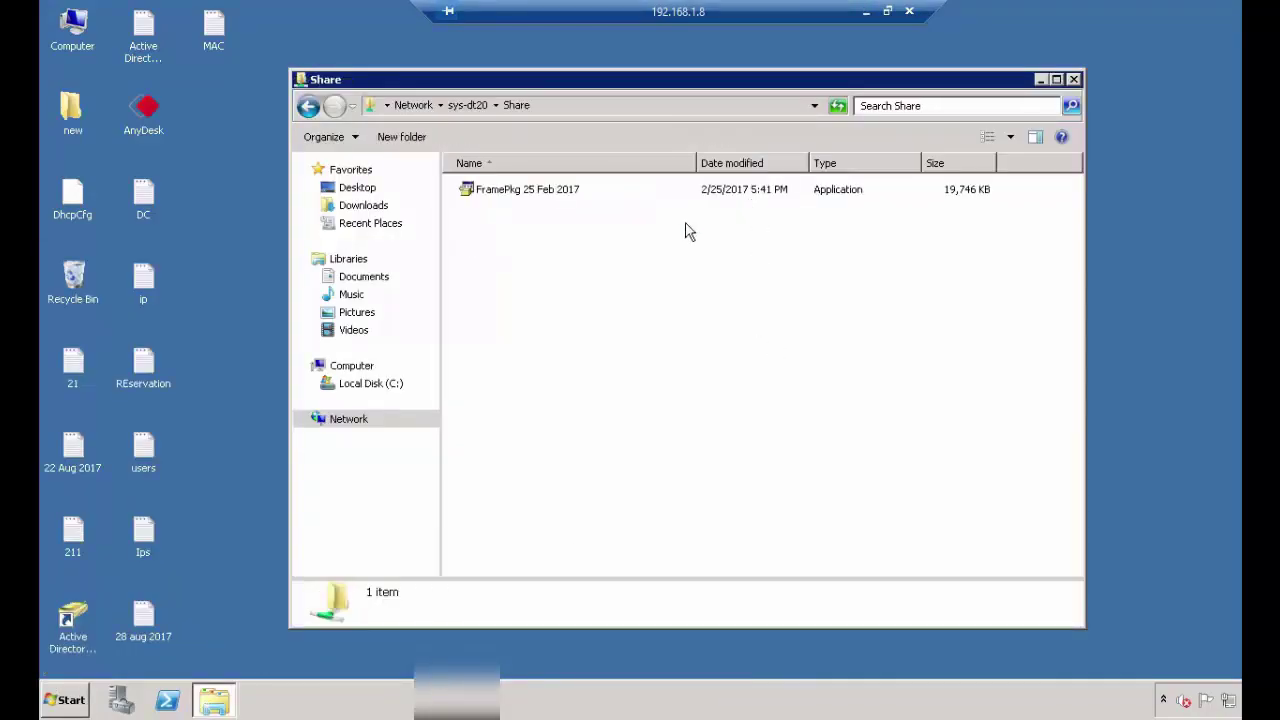
# Copy AnyDesk from the remote desktop into the Share network folder.
pyautogui.rightClick(157, 137)
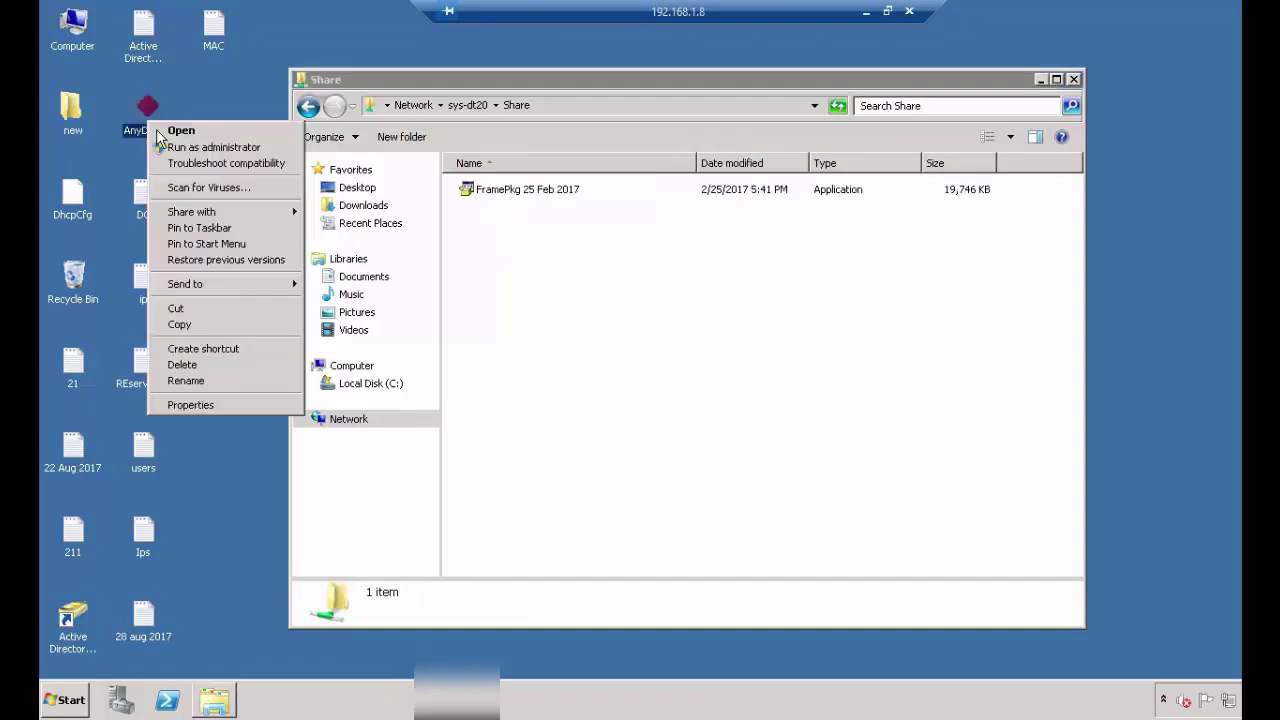
pyautogui.click(718, 314)
pyautogui.rightClick(718, 314)
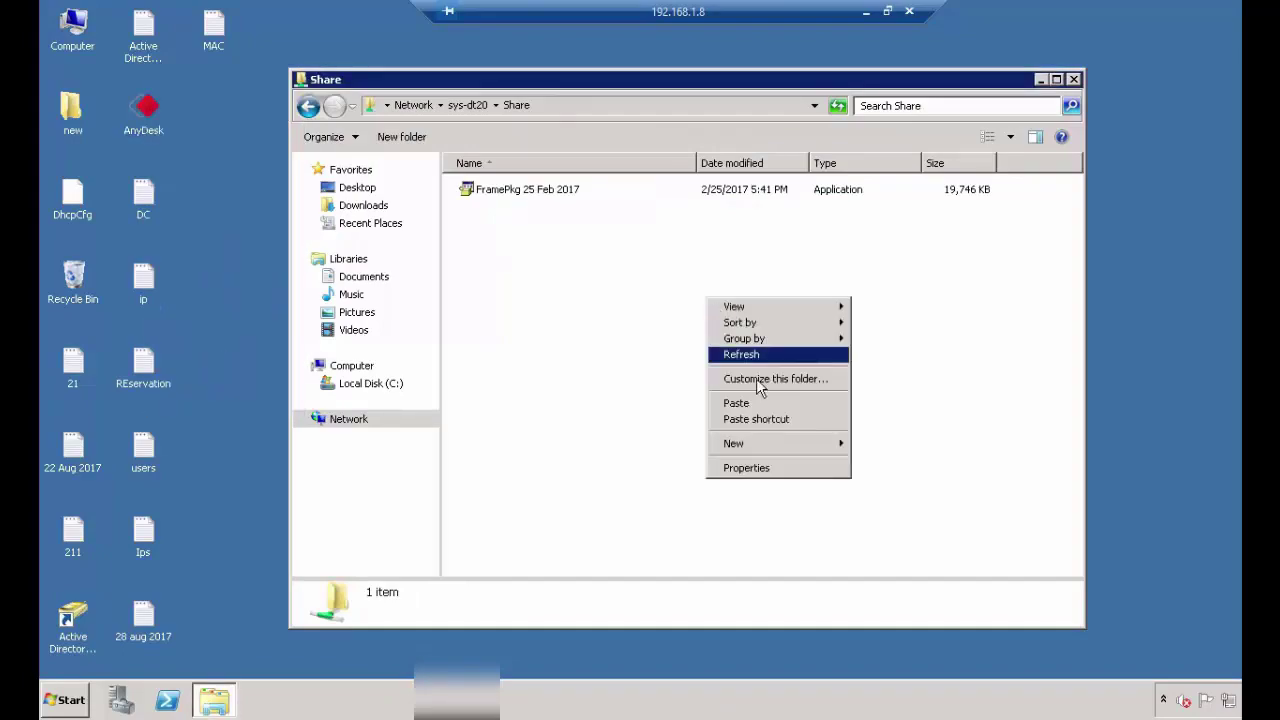
pyautogui.click(758, 404)
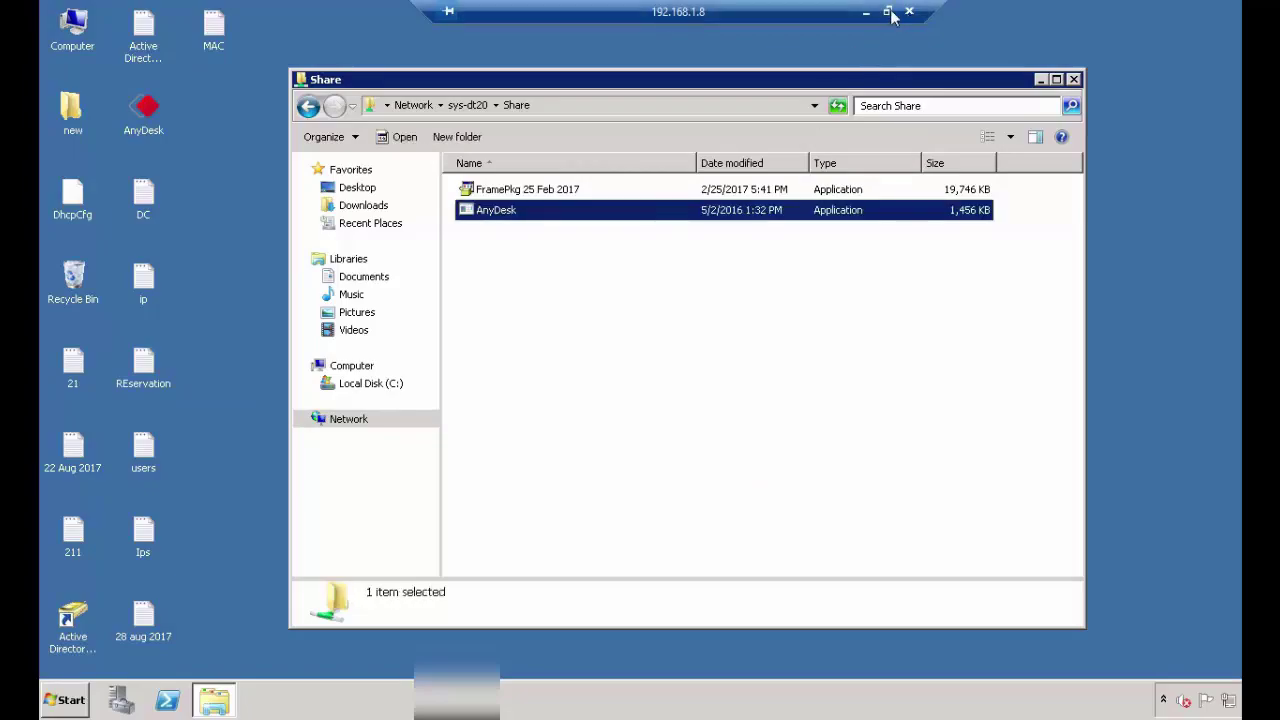
# Restore the Remote Desktop session to a smaller window and move it clear of the local Share folder.
pyautogui.click(887, 11)
pyautogui.moveTo(563, 94); pyautogui.dragTo(670, 92)
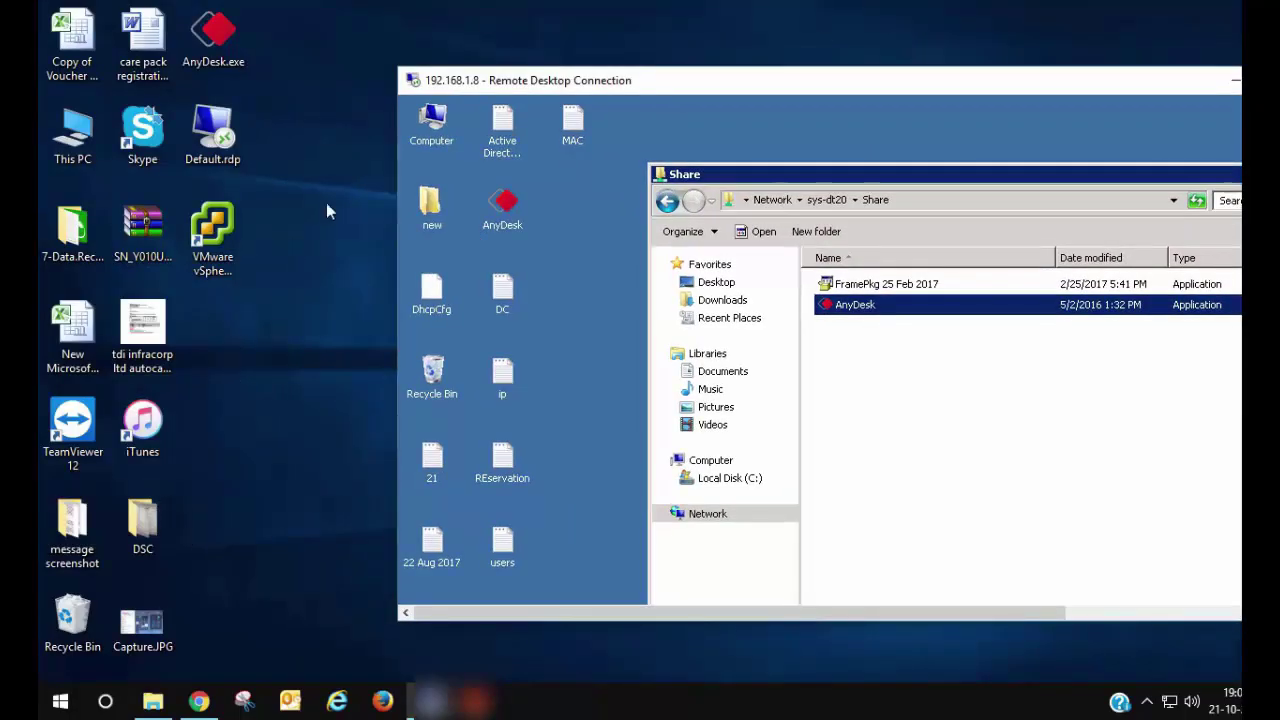
pyautogui.moveTo(542, 88); pyautogui.dragTo(384, 224)
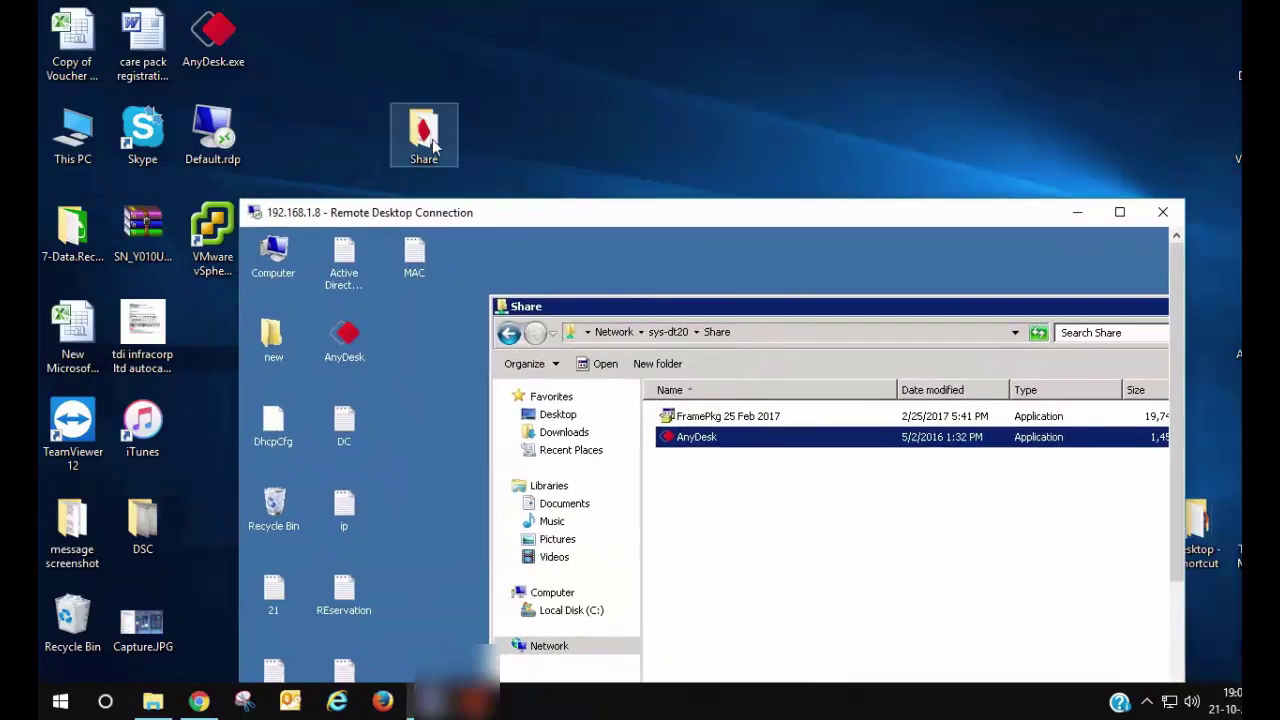
# Check the local Share folder for the copied AnyDesk.exe, and close the folder window.
pyautogui.doubleClick(433, 145)
pyautogui.click(655, 349)
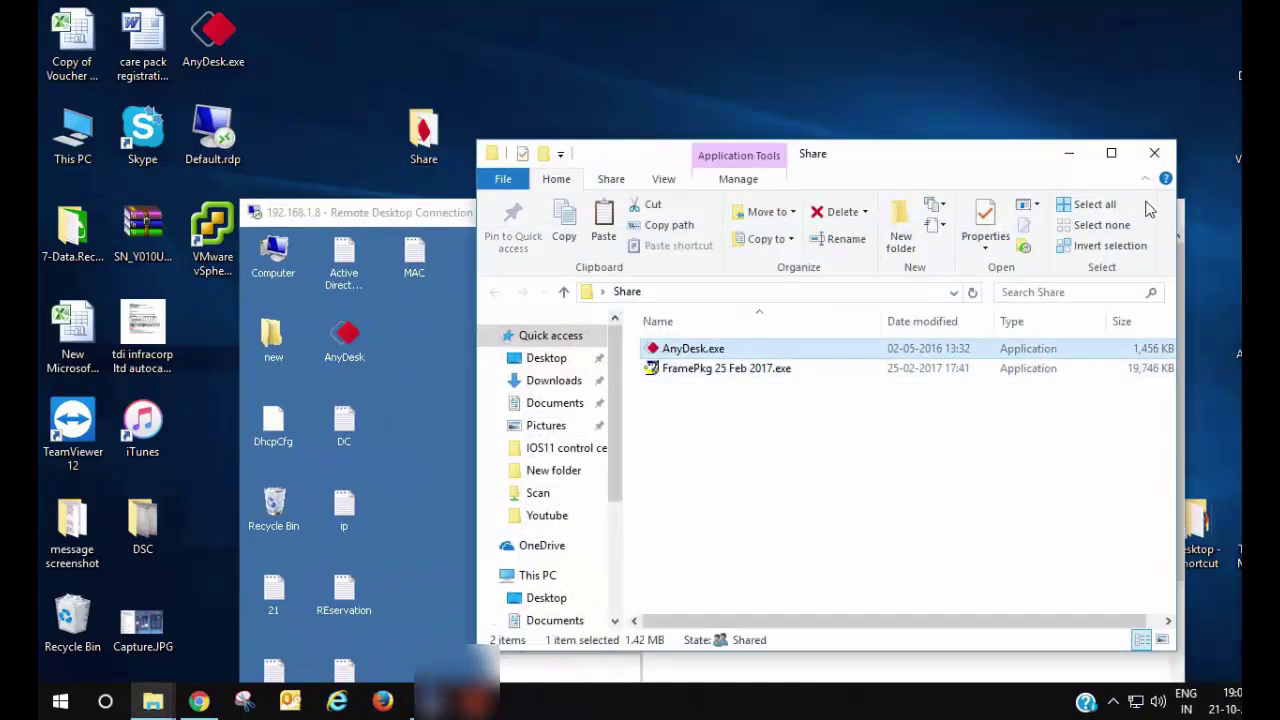
pyautogui.click(1154, 153)
# Reposition the Remote Desktop window and the Share window inside it.
pyautogui.moveTo(894, 219); pyautogui.dragTo(884, 131)
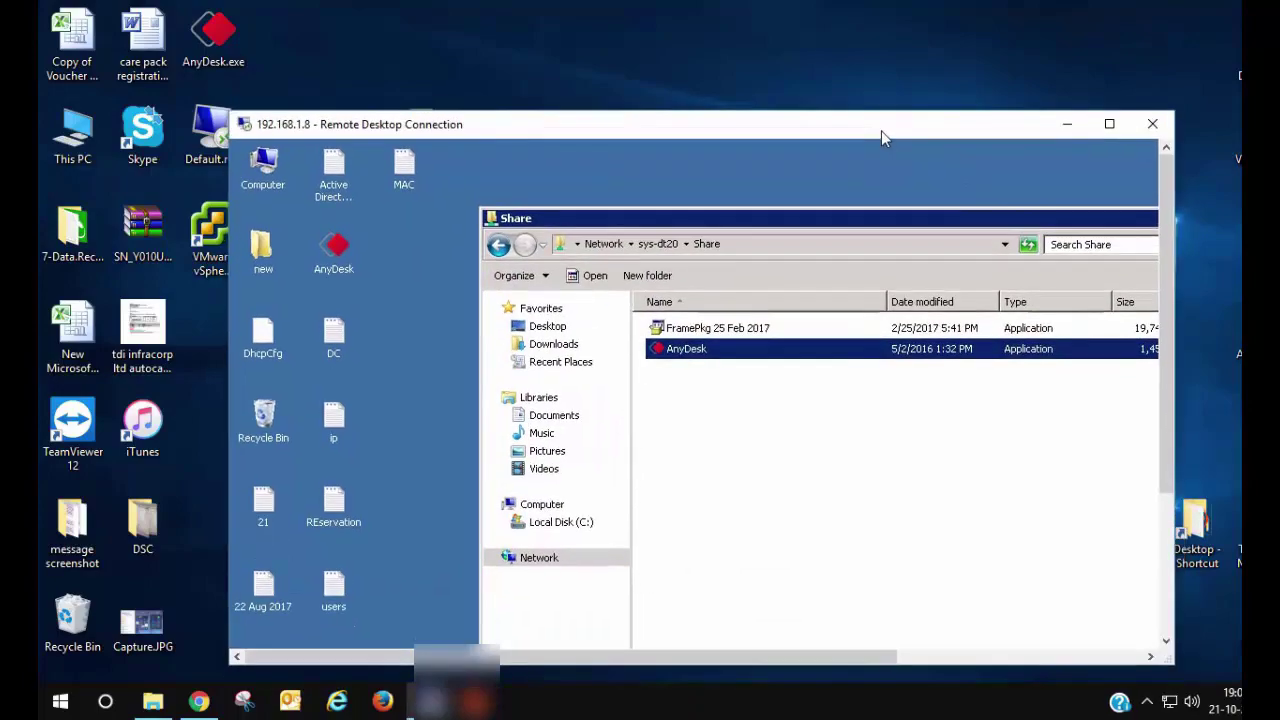
pyautogui.moveTo(1003, 229); pyautogui.dragTo(825, 201)
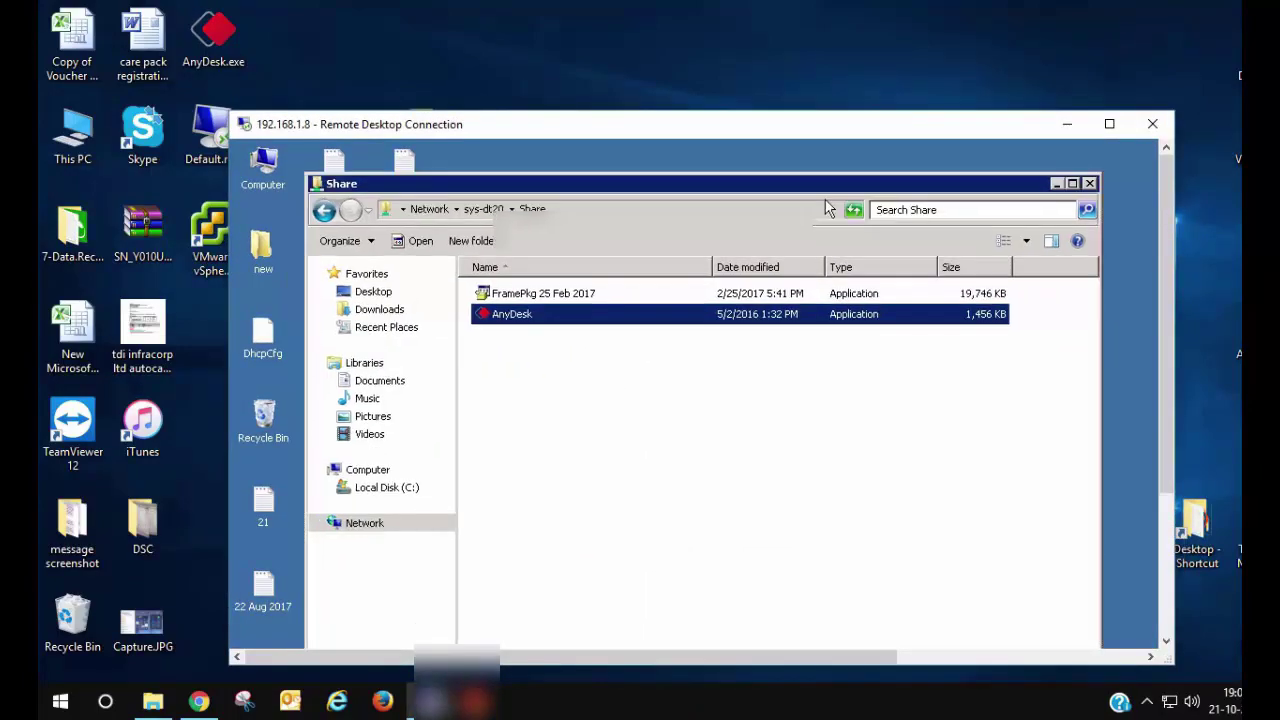